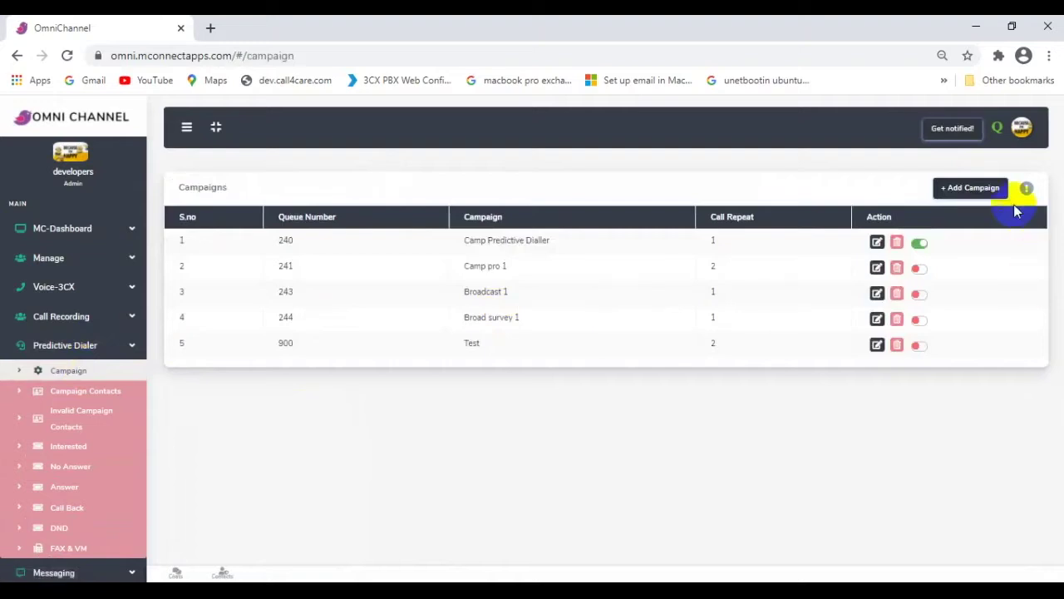
- Start adding a new campaign and set its dialler type to Predictive Dialler
left_click(958, 189)
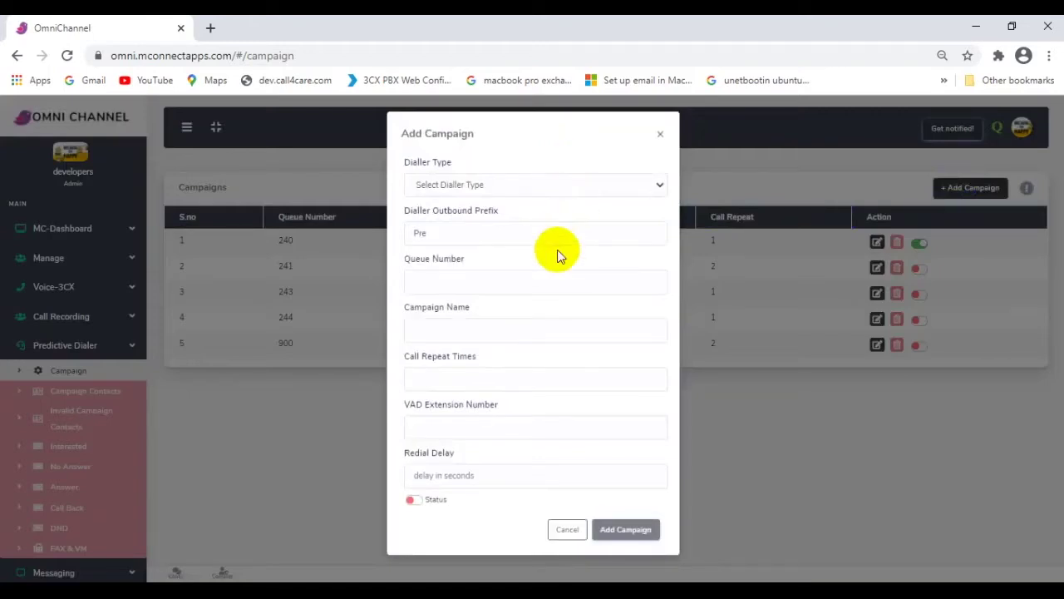
left_click(657, 187)
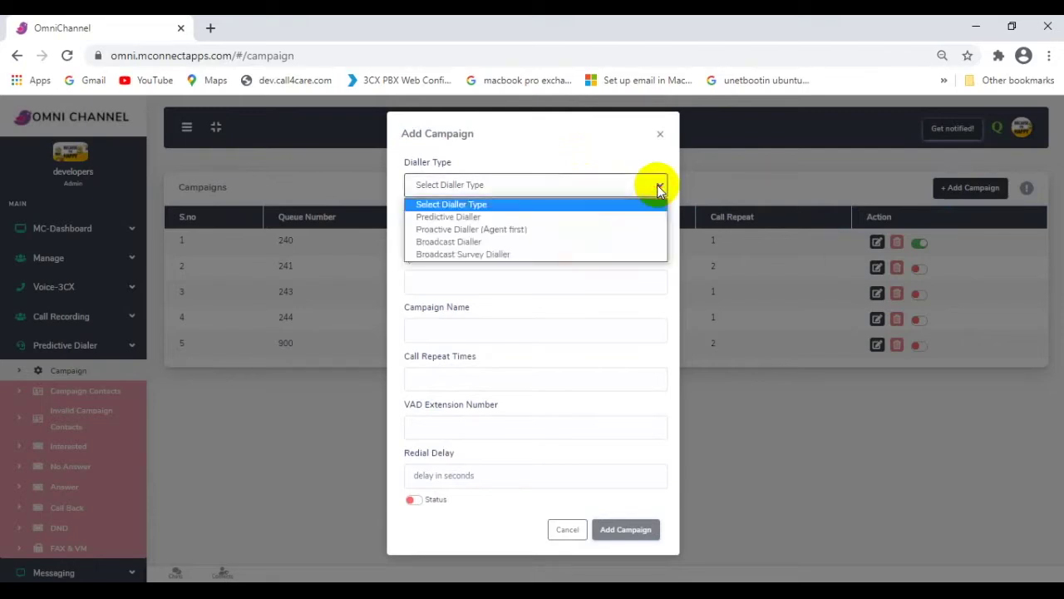
left_click(590, 218)
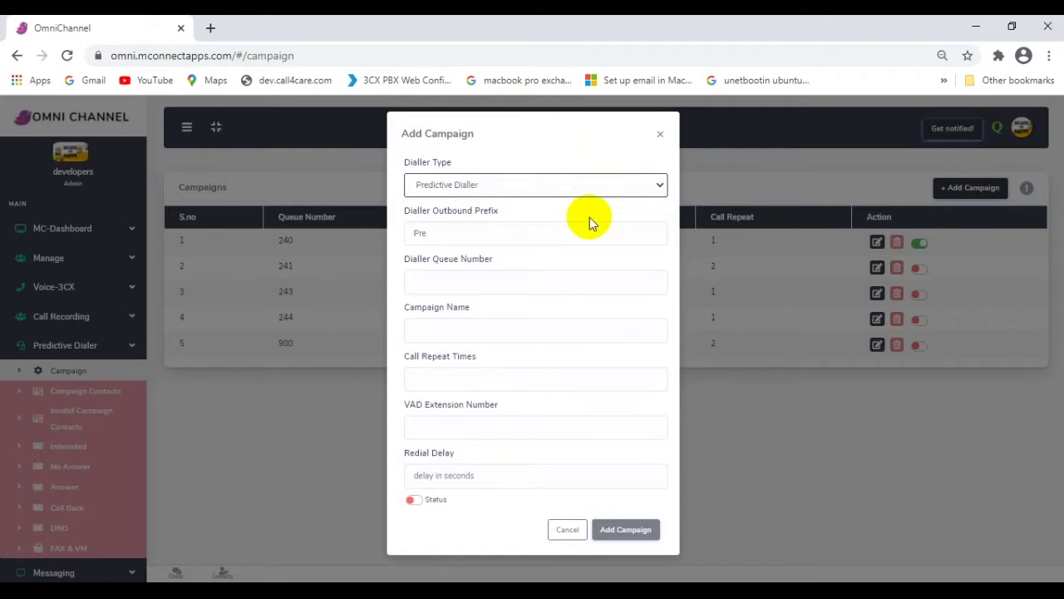
- Preview the campaign form for the Proactive, Broadcast and Broadcast Survey dialler types, and return the type to Predictive Dialler
left_click(659, 189)
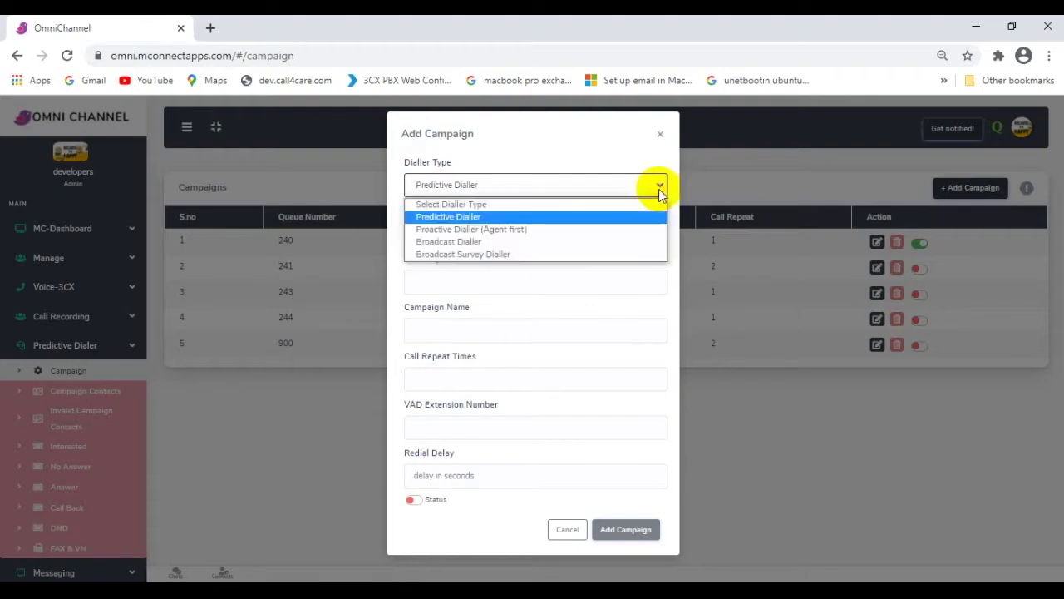
left_click(596, 231)
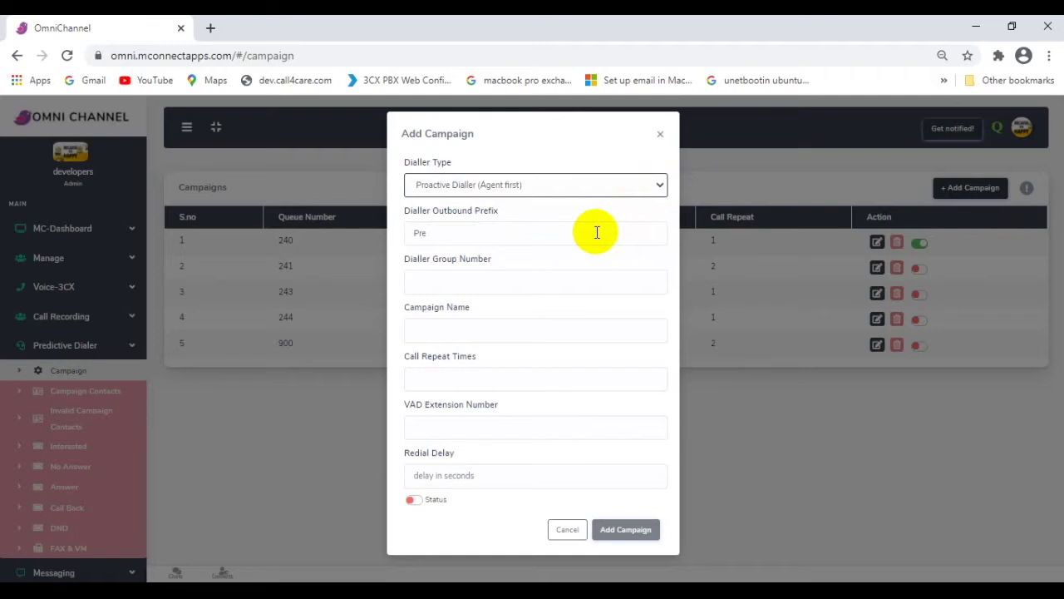
left_click(660, 183)
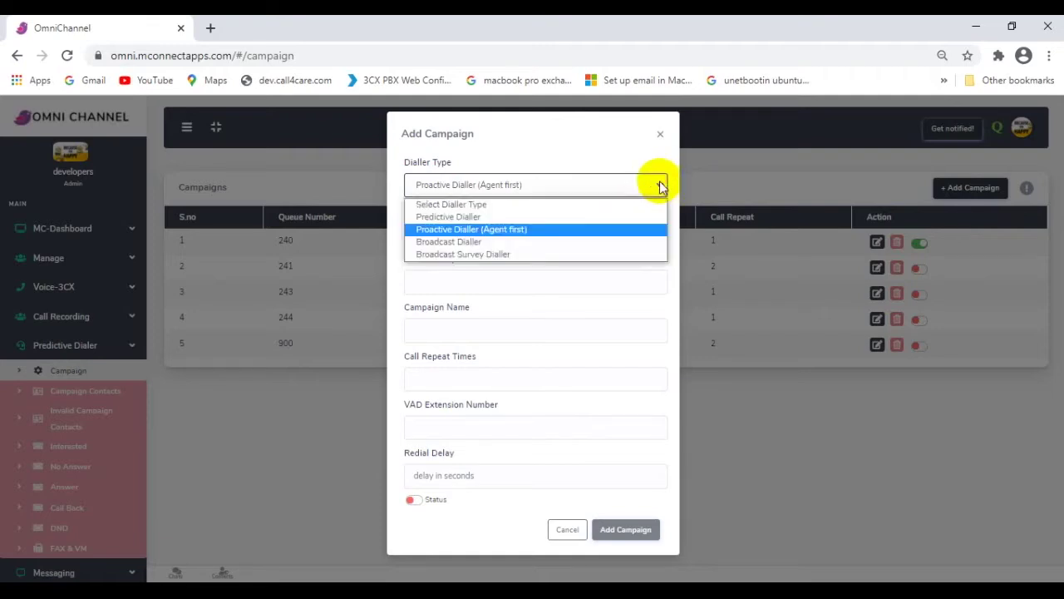
left_click(584, 242)
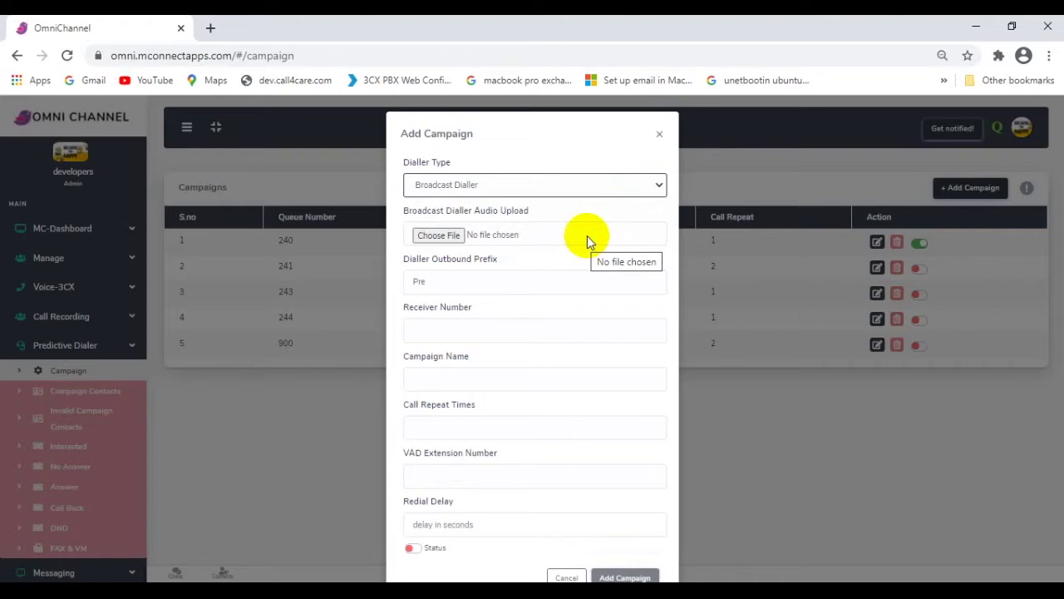
left_click(657, 186)
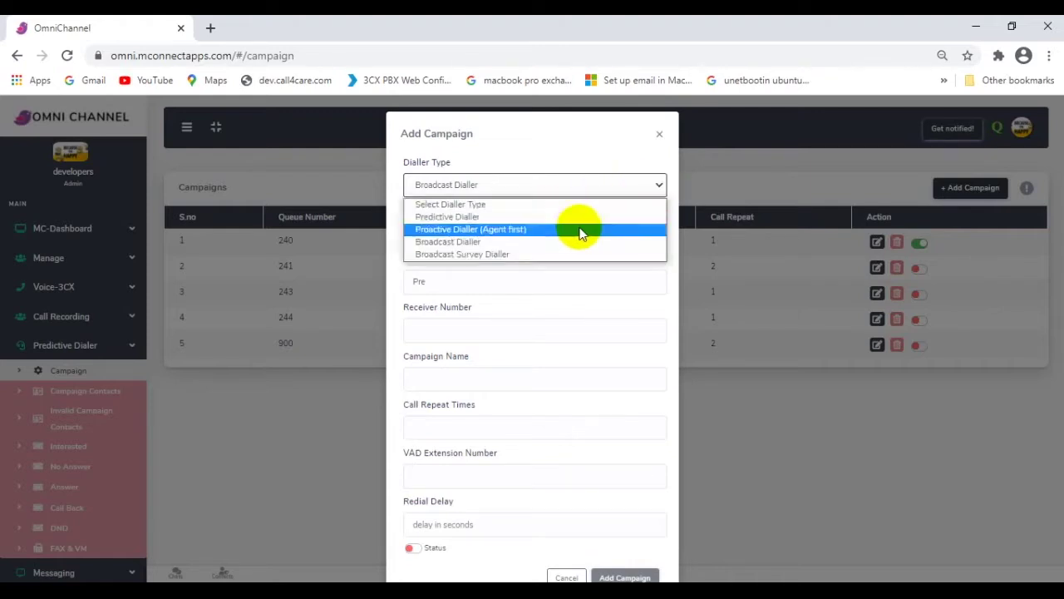
left_click(530, 254)
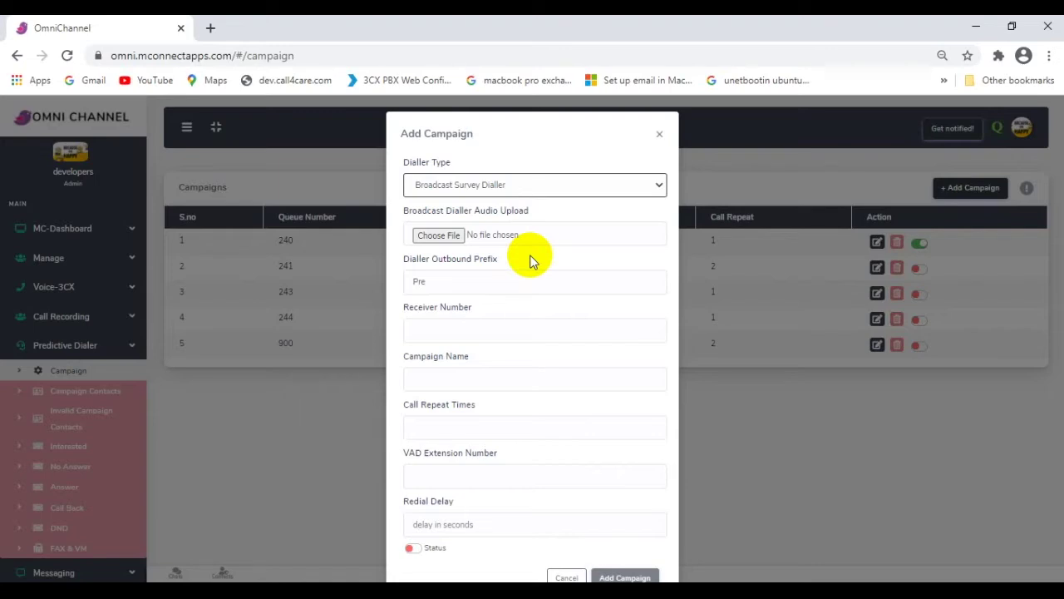
left_click(658, 184)
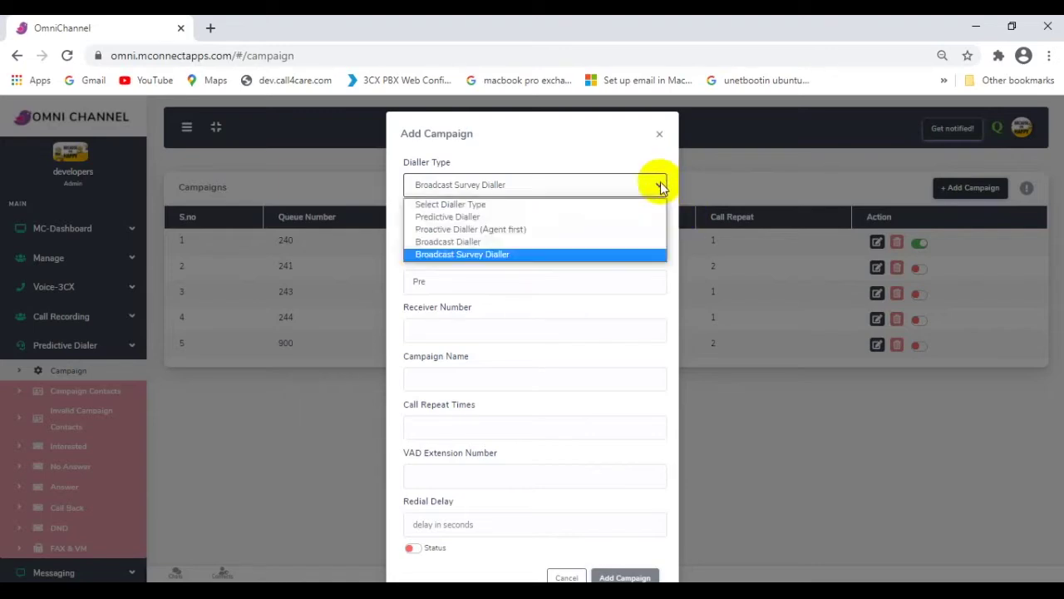
left_click(607, 217)
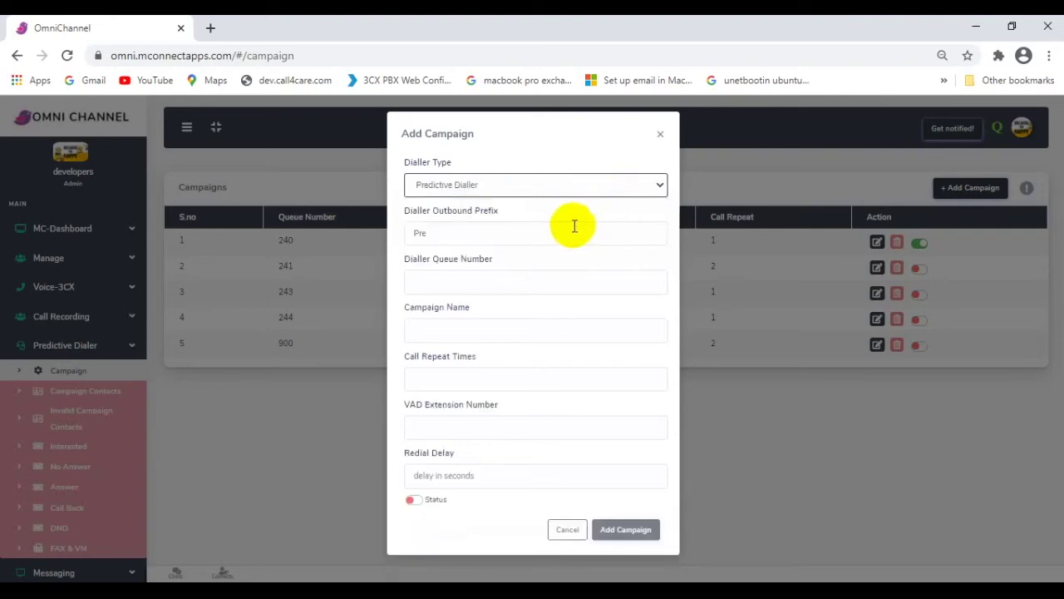
- Set the campaign's dialler outbound prefix to "Prefix" and its dialler queue number to 123
left_click(487, 229)
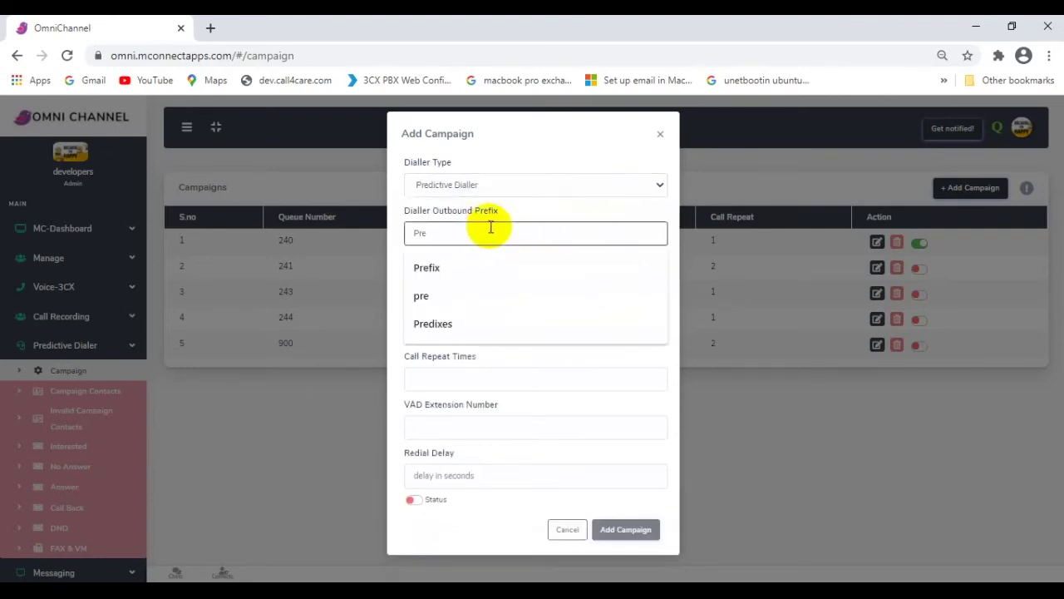
type("Prefic")
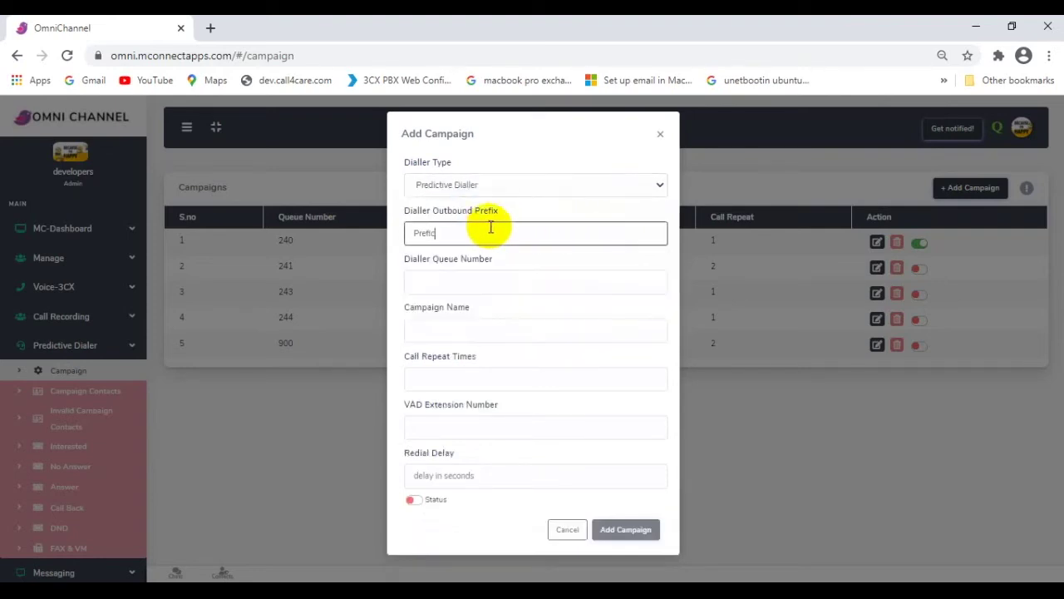
key("BackSpace")
type("x")
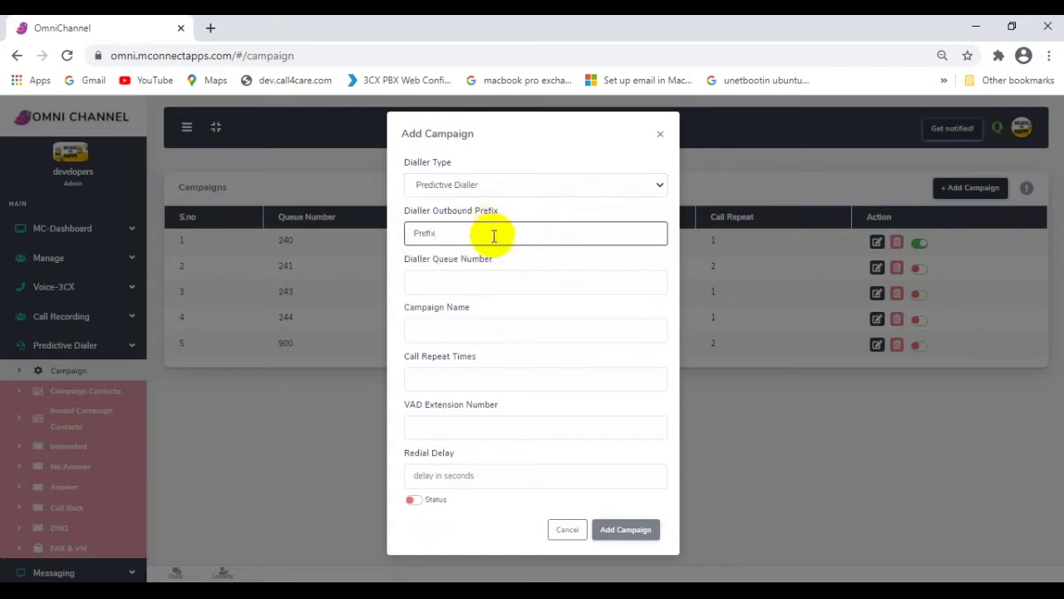
left_click(488, 279)
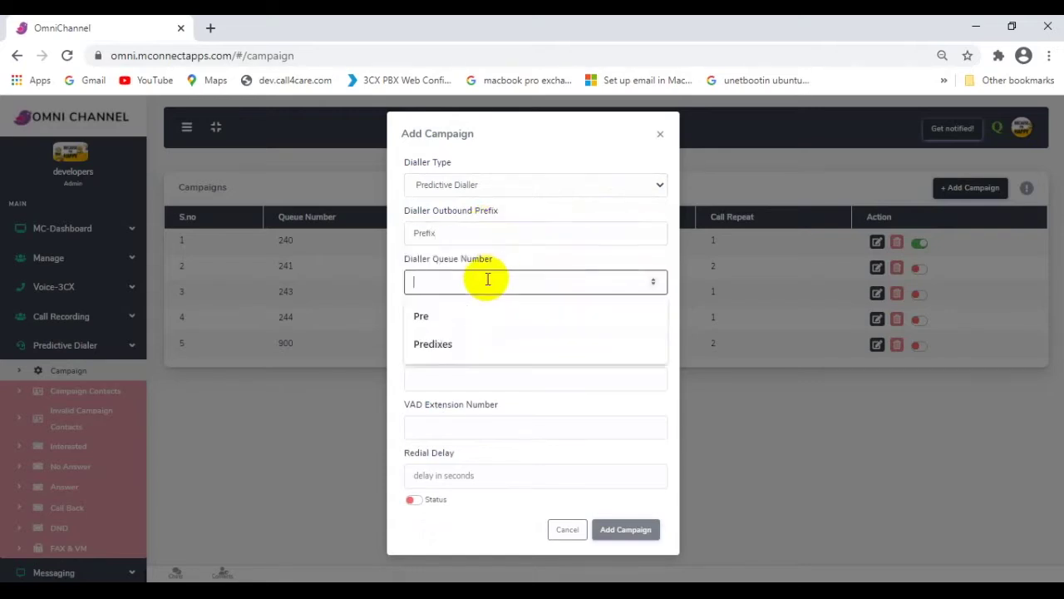
type("123")
- Enter "name" as the campaign name and set the call repeat times to 3
left_click(460, 328)
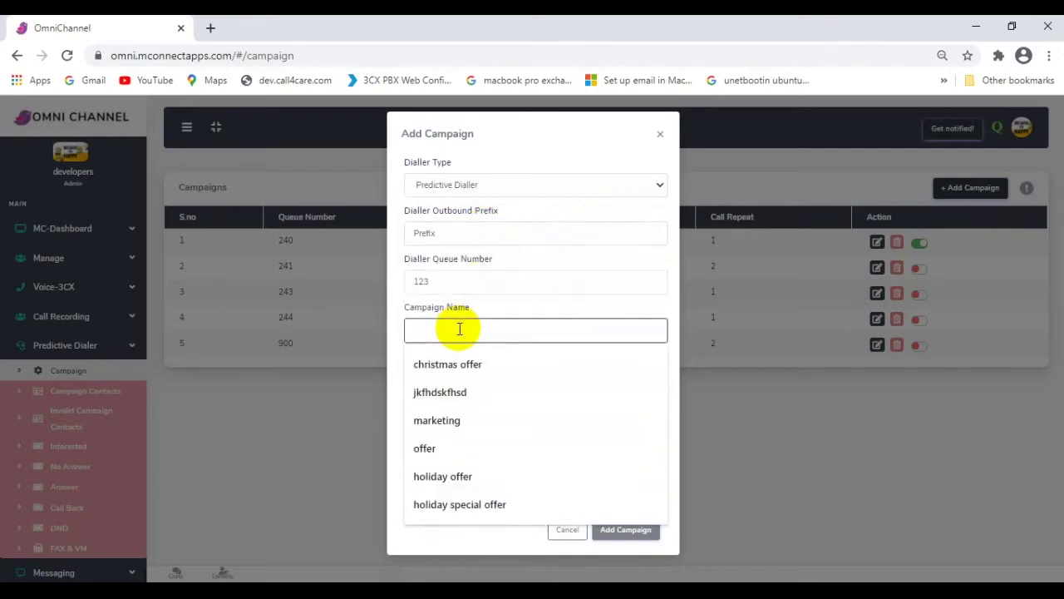
type("name")
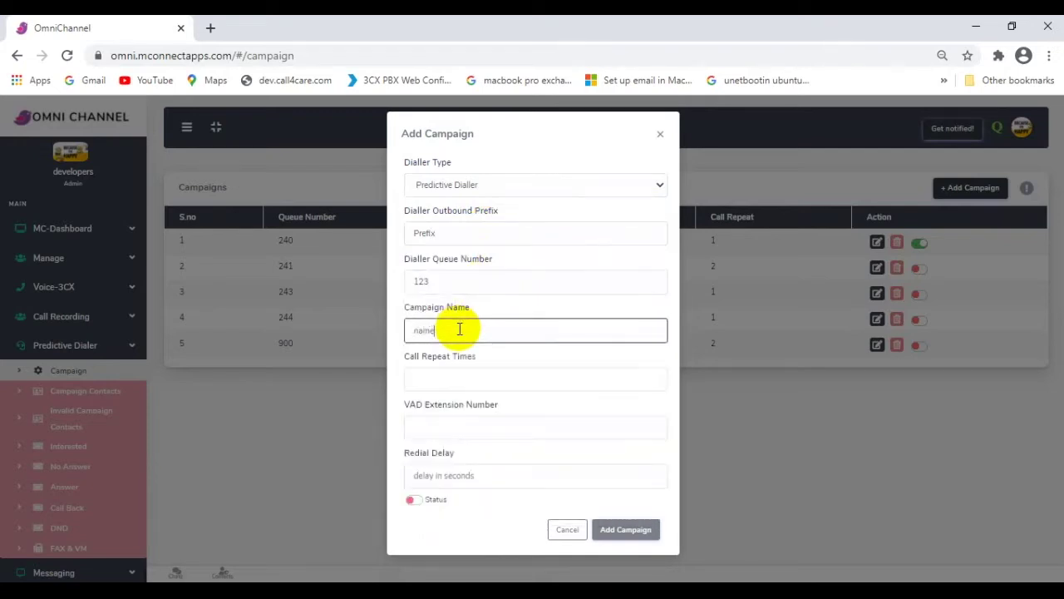
left_click(471, 376)
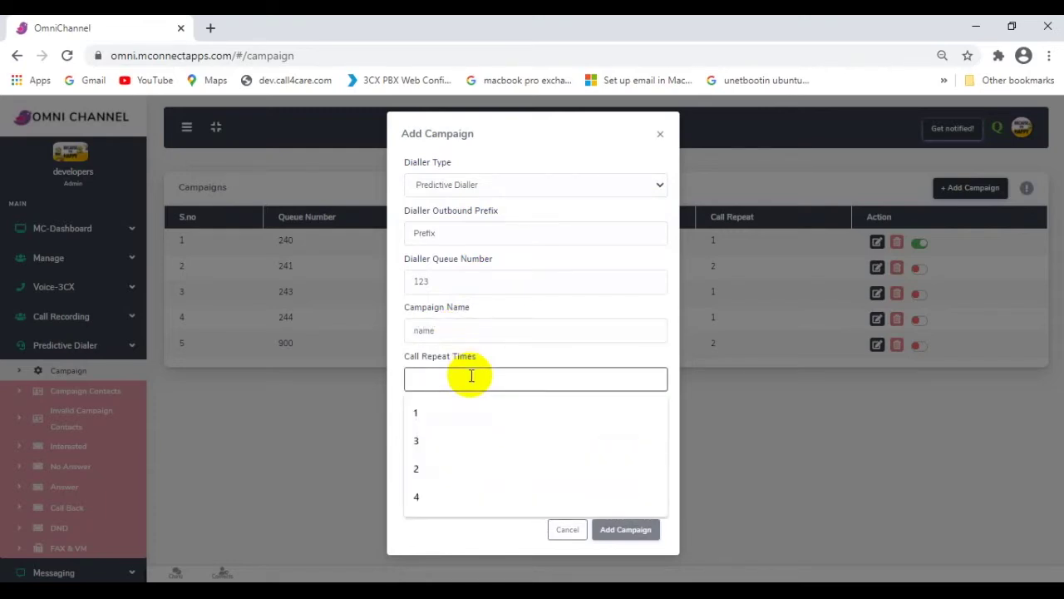
type("3")
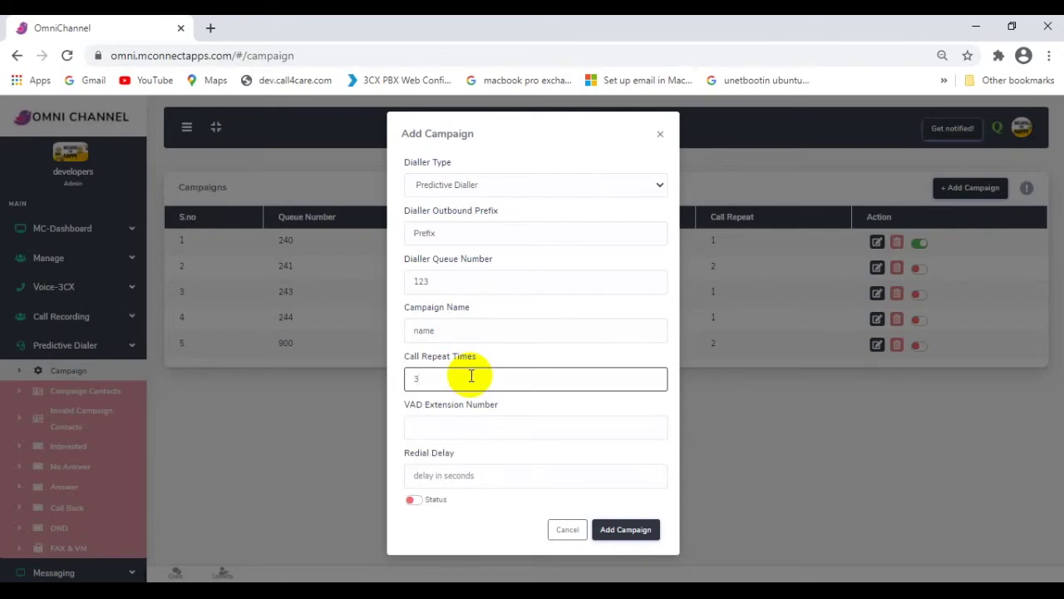
- Set the campaign's VAD extension number to 456 and its redial delay to 5 seconds
left_click(448, 428)
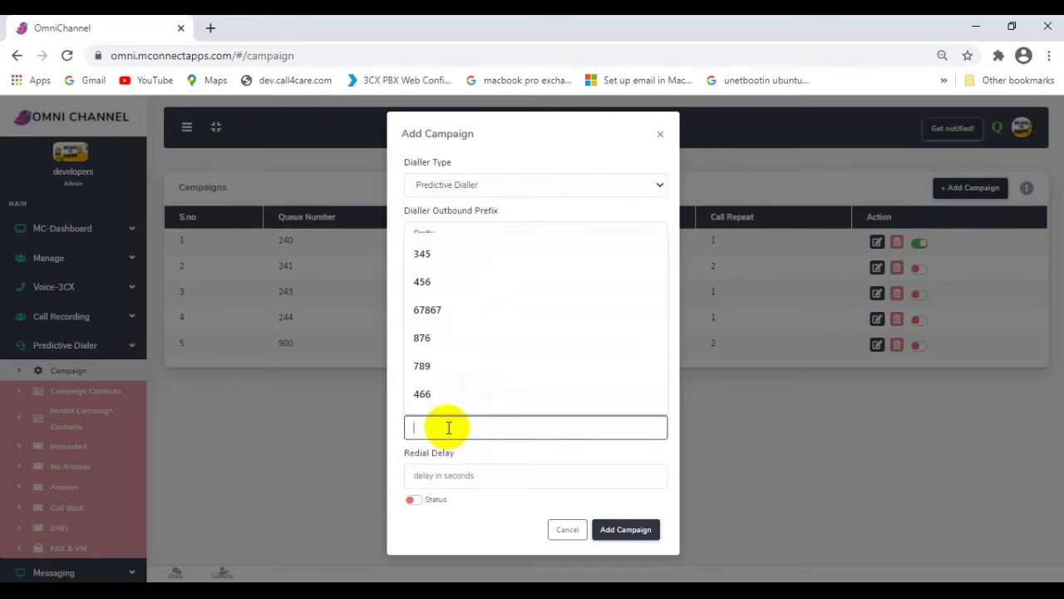
type("456")
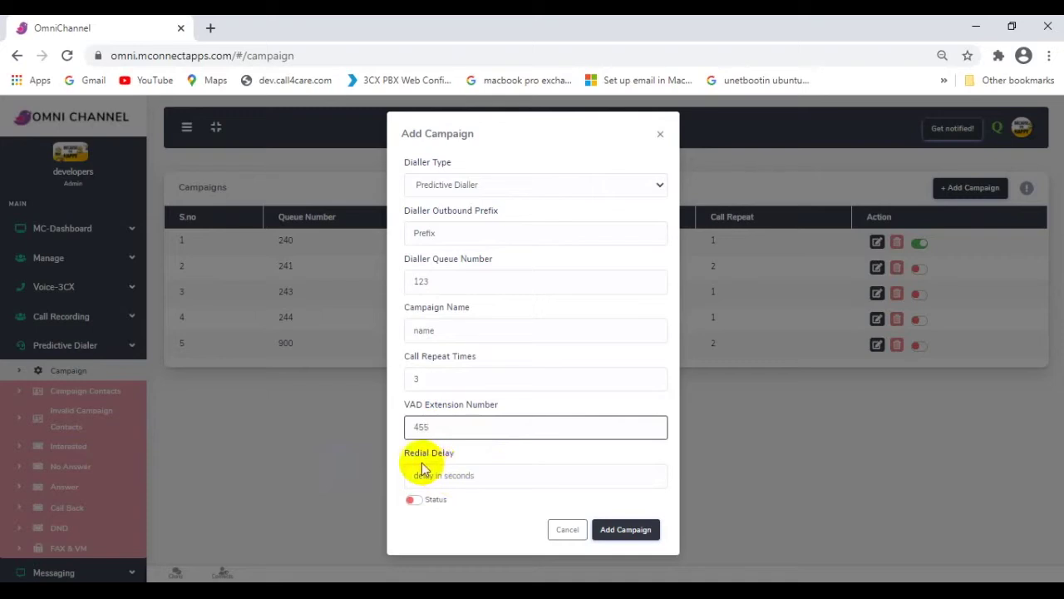
left_click(487, 475)
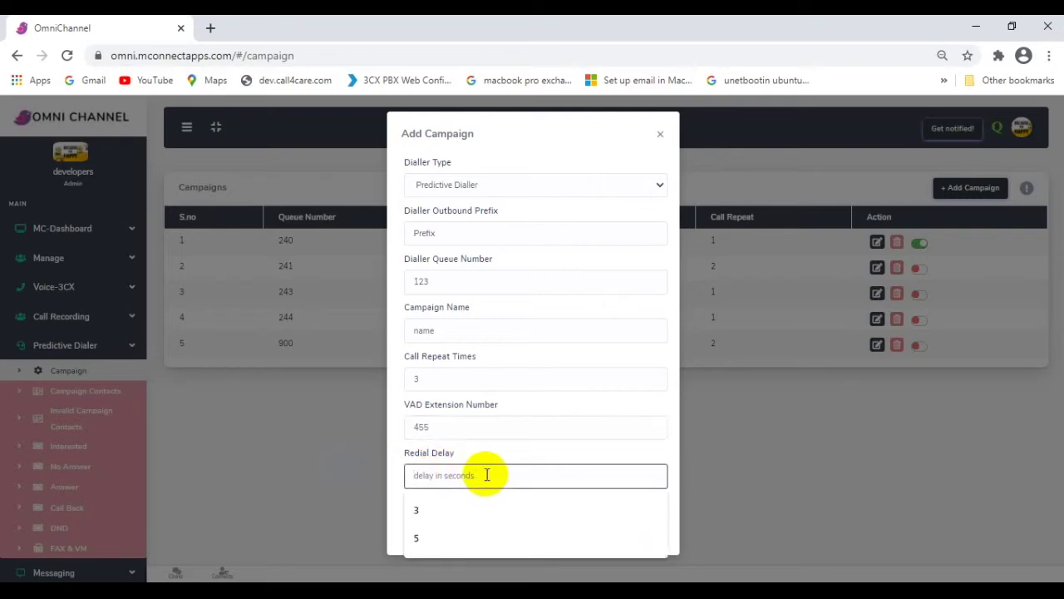
type("5")
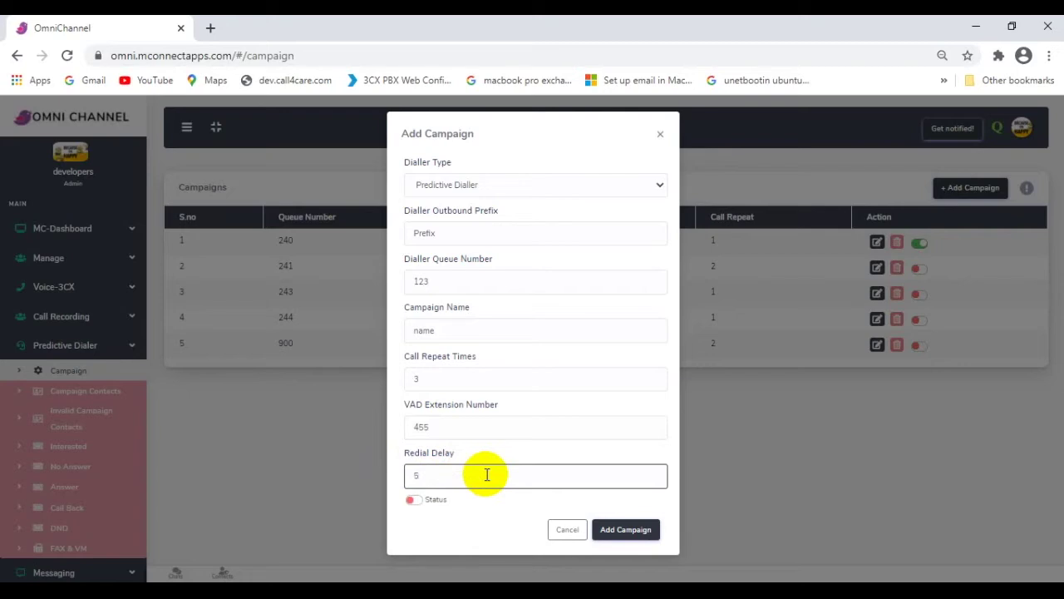
- Enable the new campaign's status and submit the form to add the campaign
left_click(419, 504)
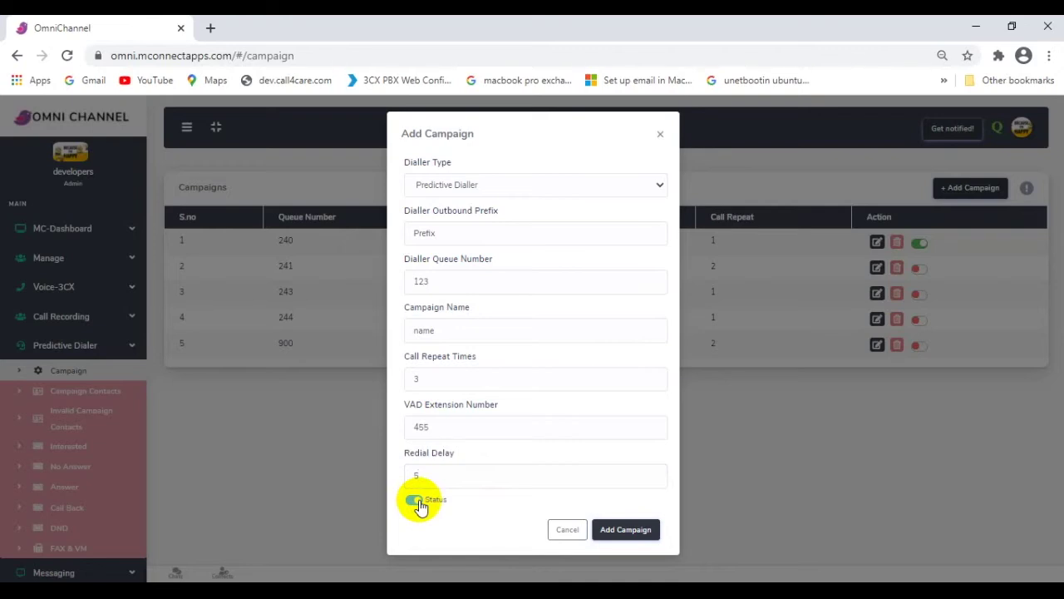
left_click(625, 532)
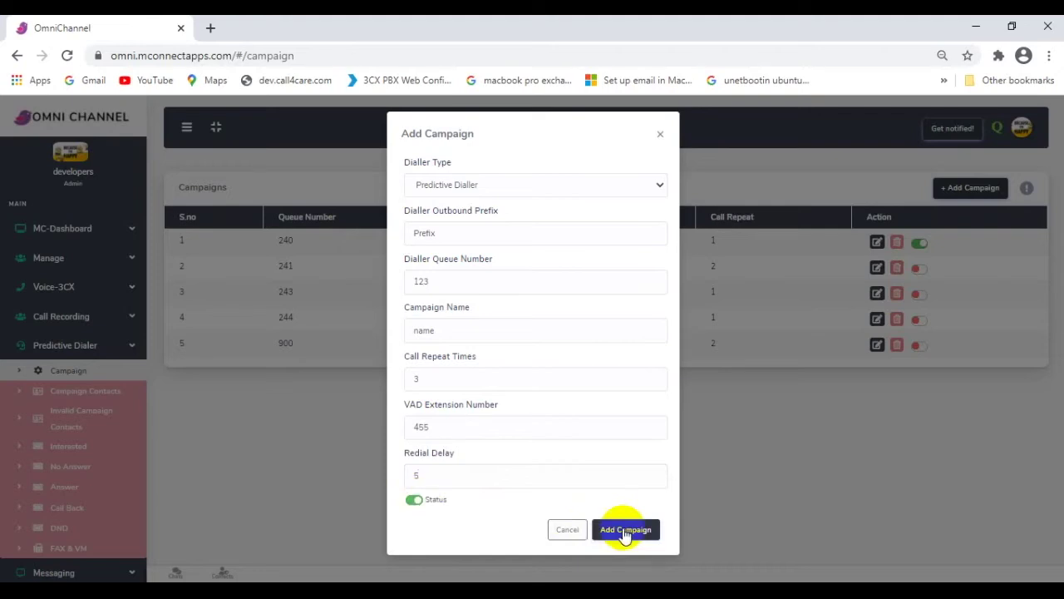
left_click(626, 530)
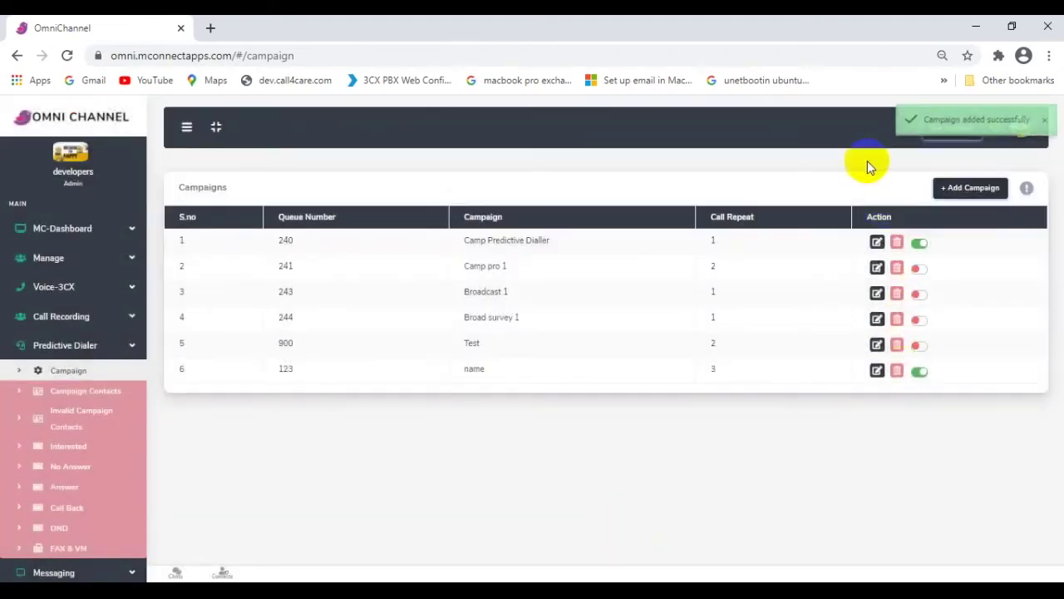
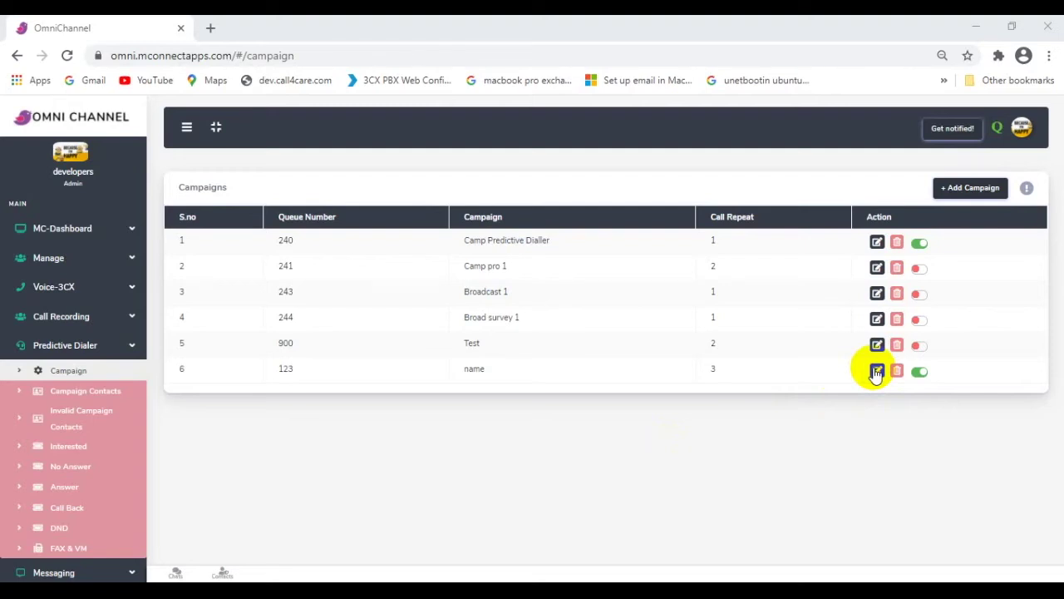
- Rename the campaign with queue number 123 to "campaign name" and save the update
left_click(877, 370)
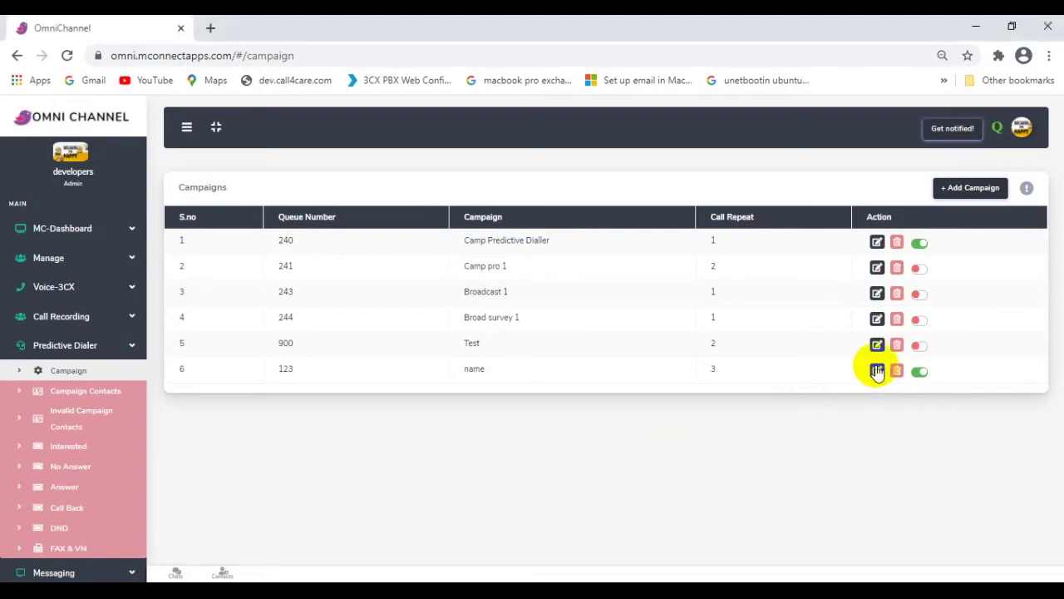
left_click(877, 371)
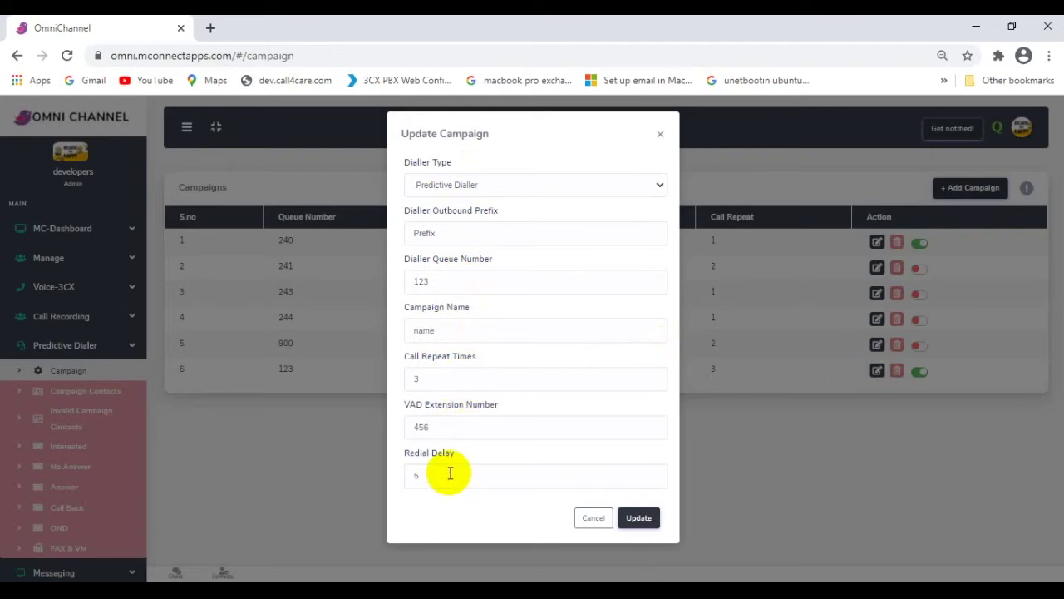
left_click(410, 330)
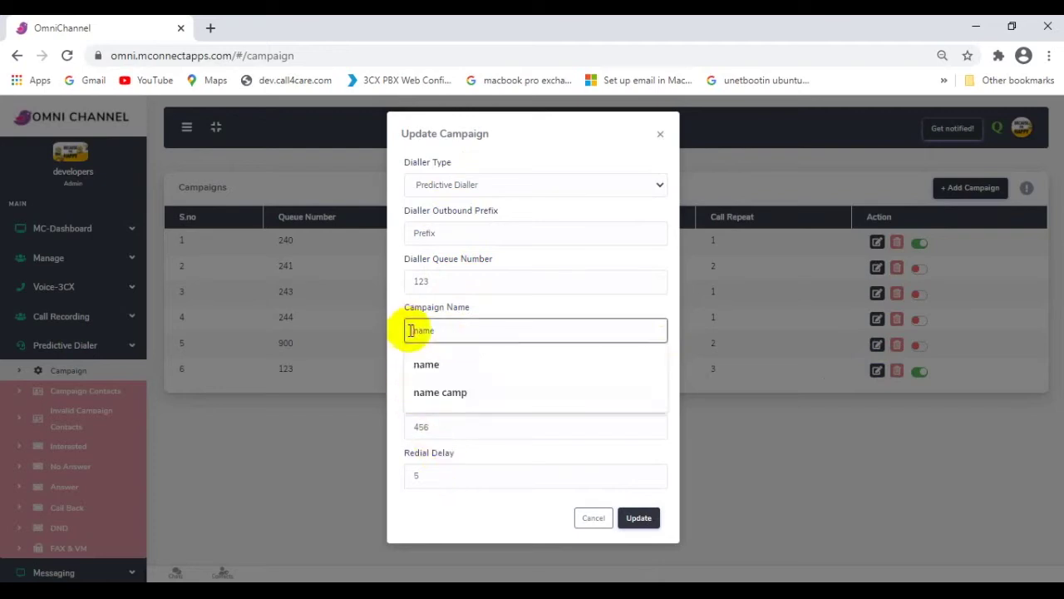
type("campaign")
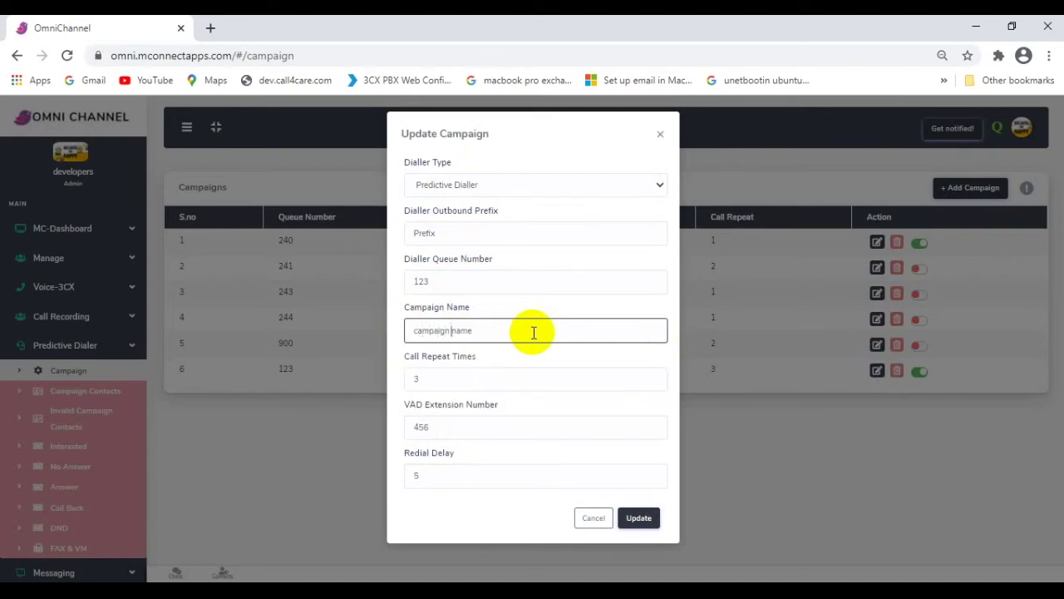
left_click(639, 519)
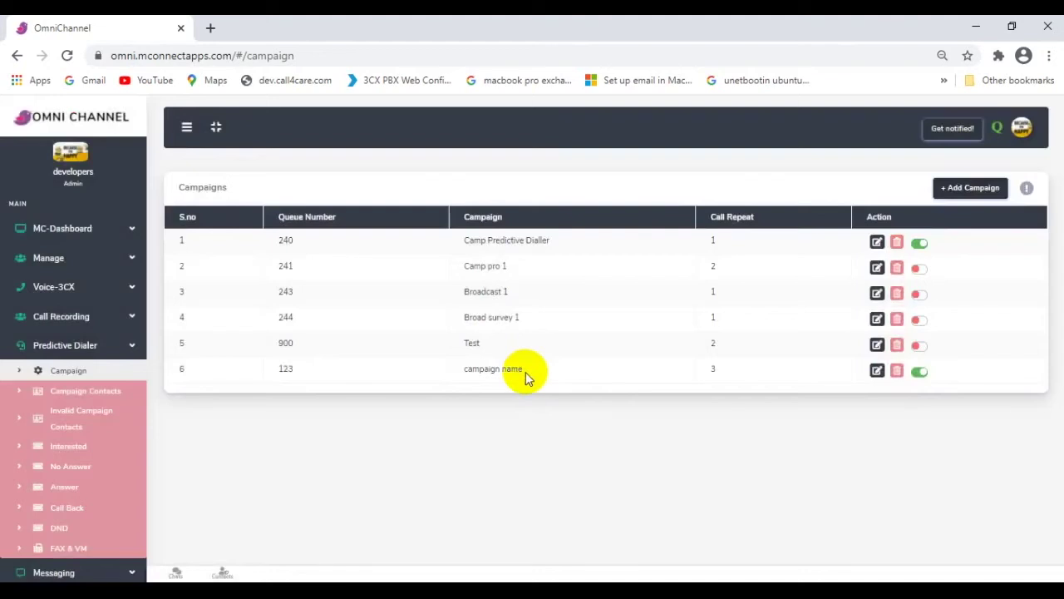
- Start a new campaign contact, assign it to the Test campaign and enter "customer" as the customer name
left_click(116, 394)
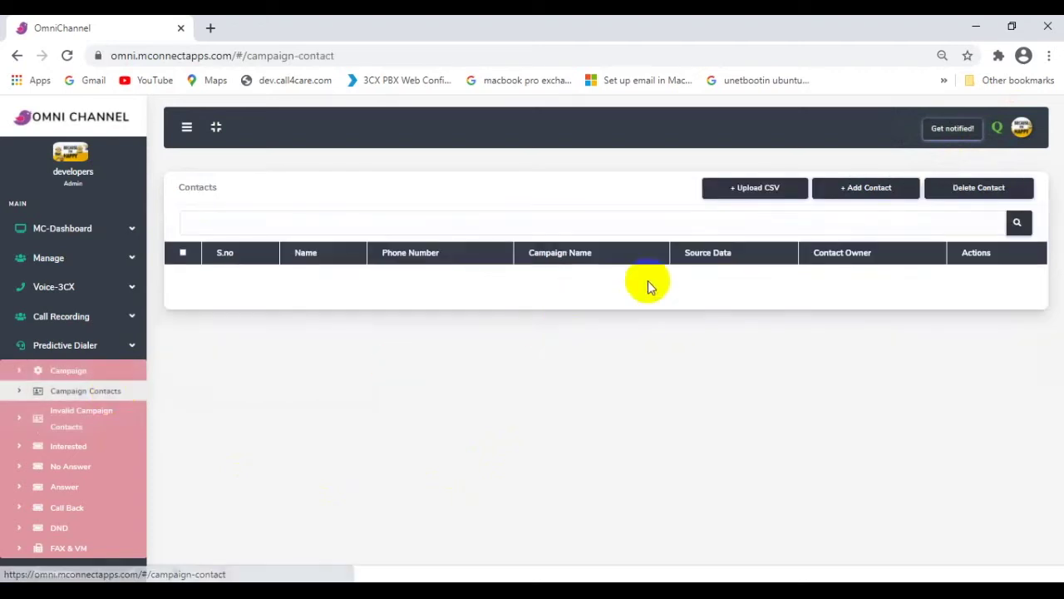
left_click(846, 188)
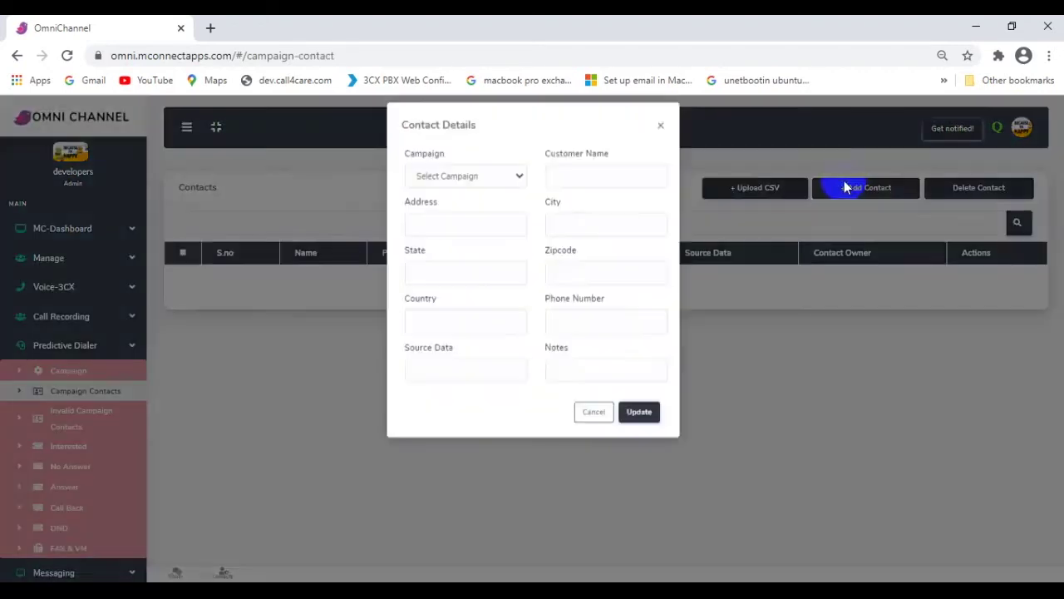
left_click(513, 185)
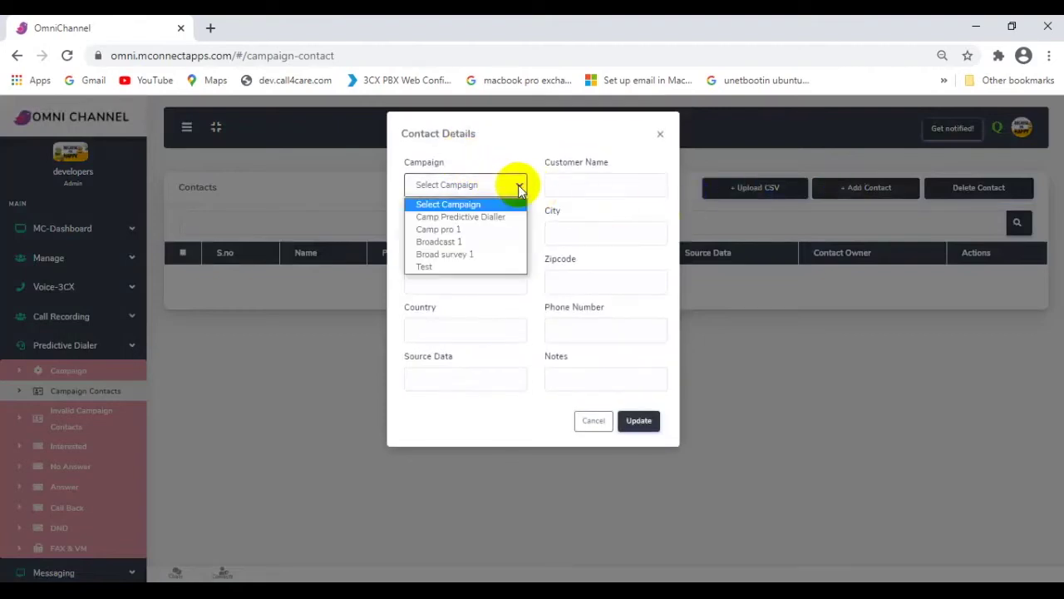
left_click(464, 266)
left_click(598, 187)
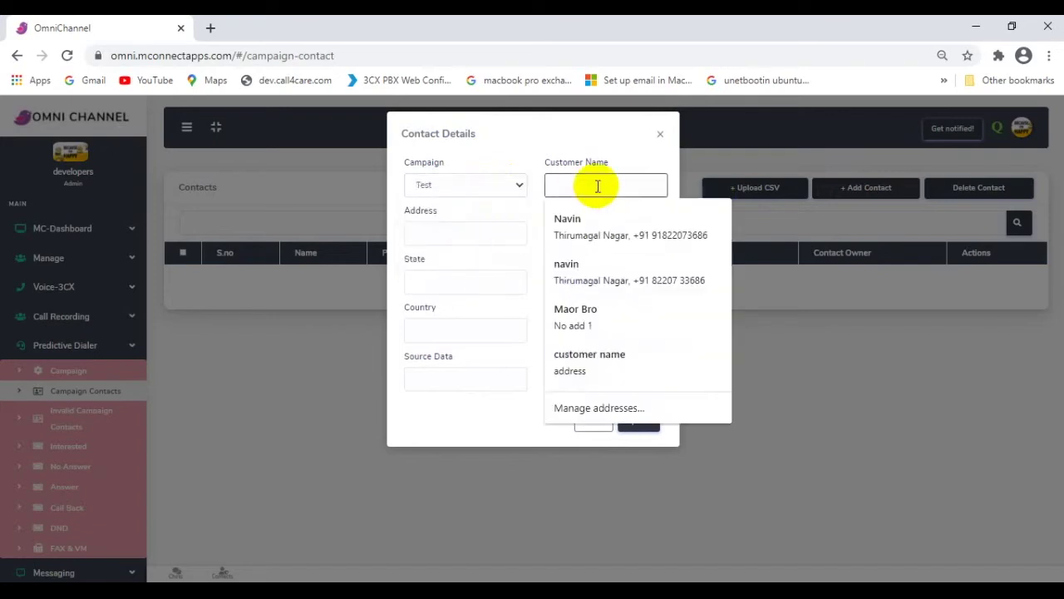
type("customer")
- Enter the placeholder text "address" as the contact's address and "city" as its city
left_click(443, 234)
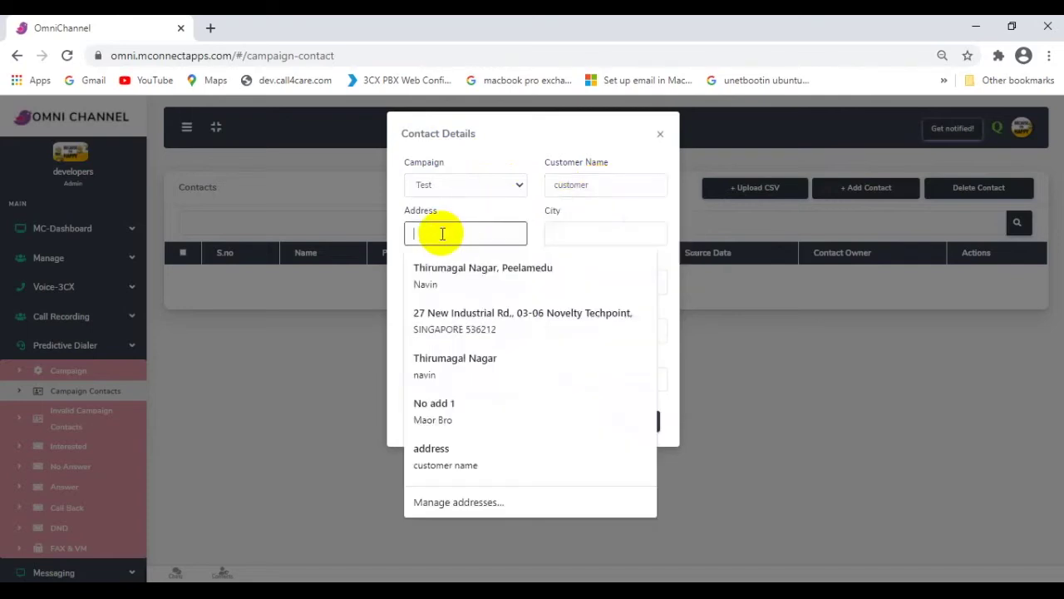
type("addre")
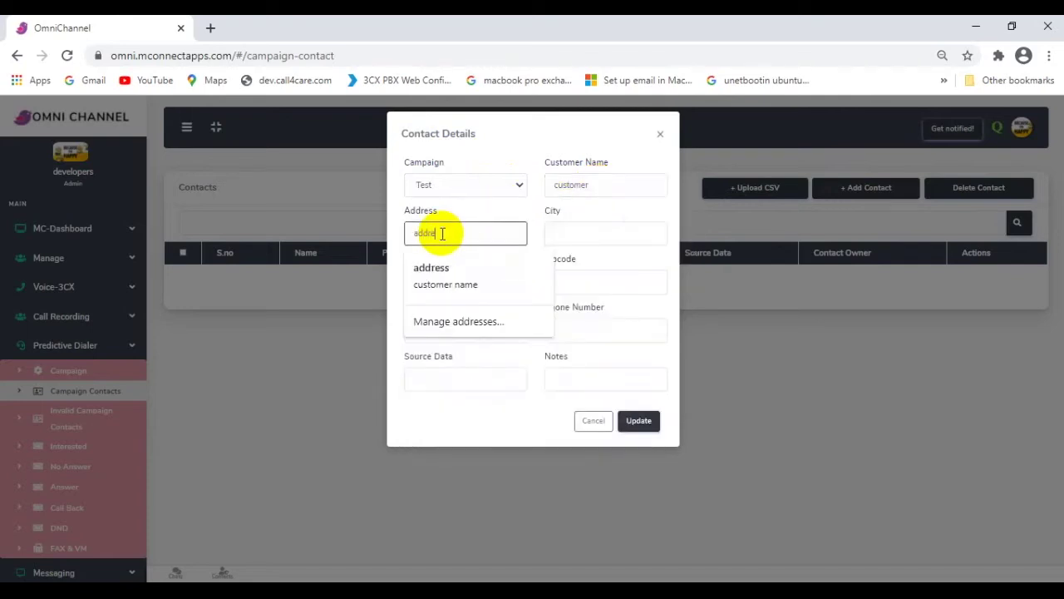
type("ss")
left_click(563, 232)
type("c")
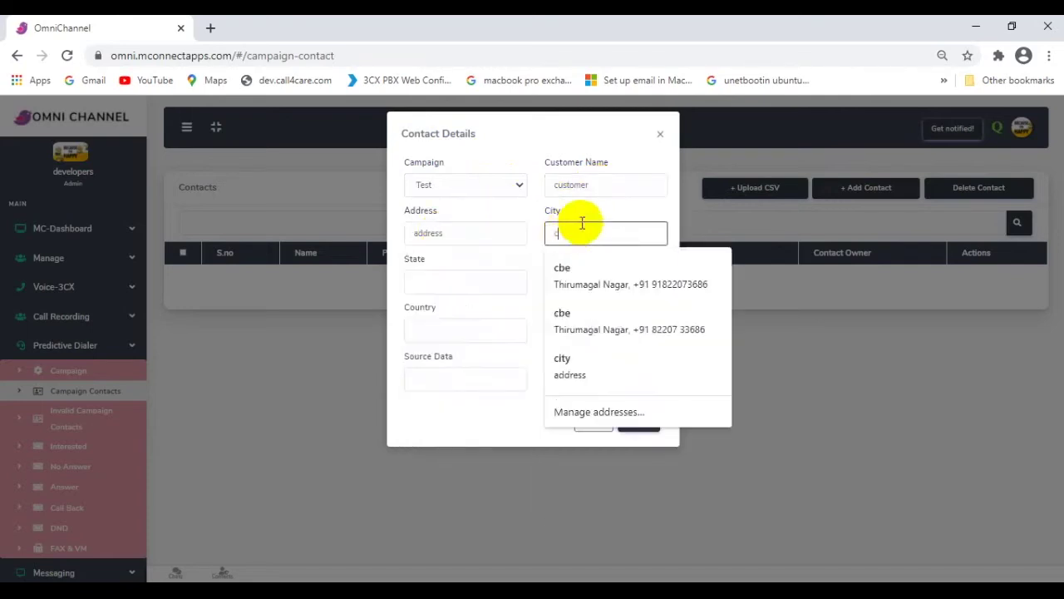
type("ity")
- Set the contact's state to "state", fill in its zipcode and set the country to "country"
left_click(437, 279)
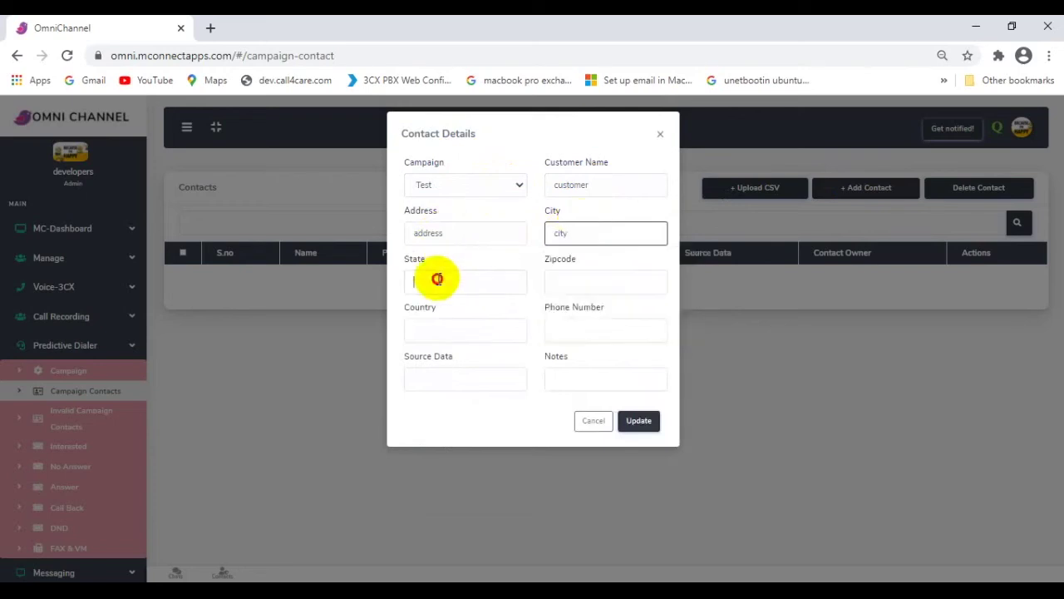
type("state")
left_click(572, 281)
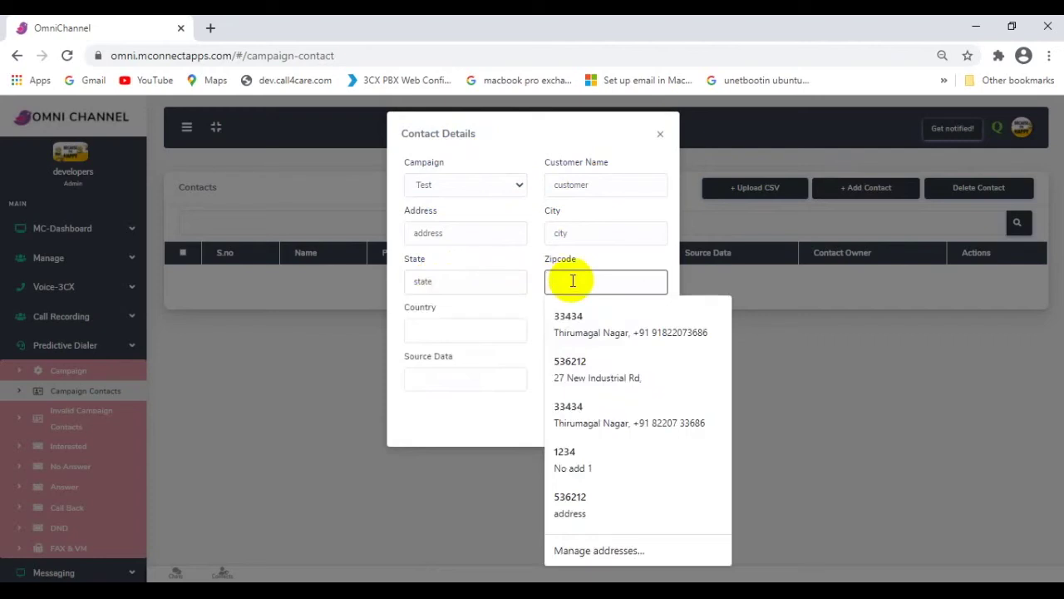
type("12345")
left_click(511, 332)
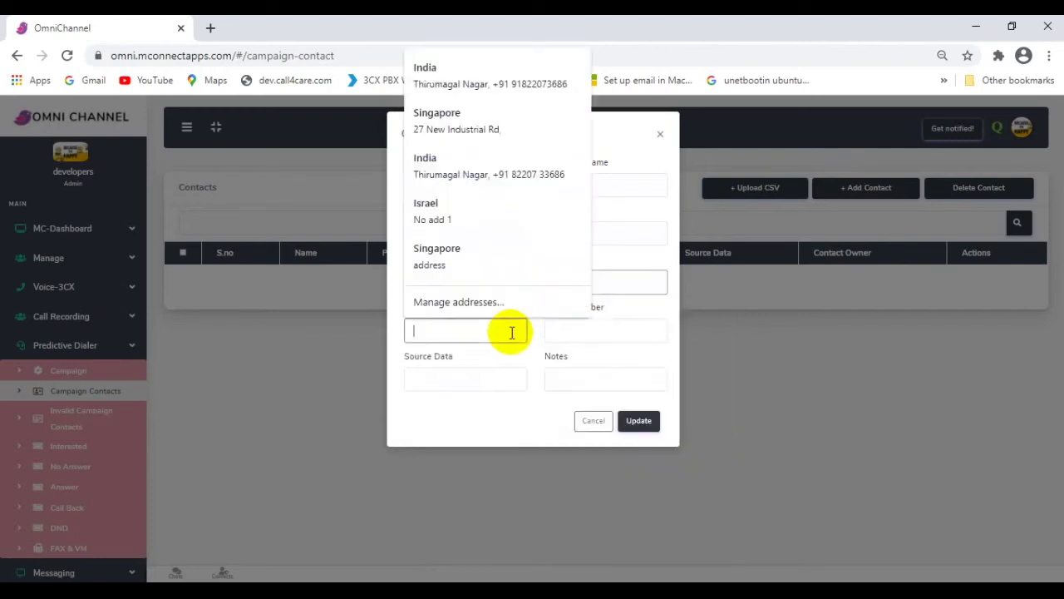
type("country")
- Fill in the contact's phone number from the saved suggestions and prefix it with 00
left_click(618, 331)
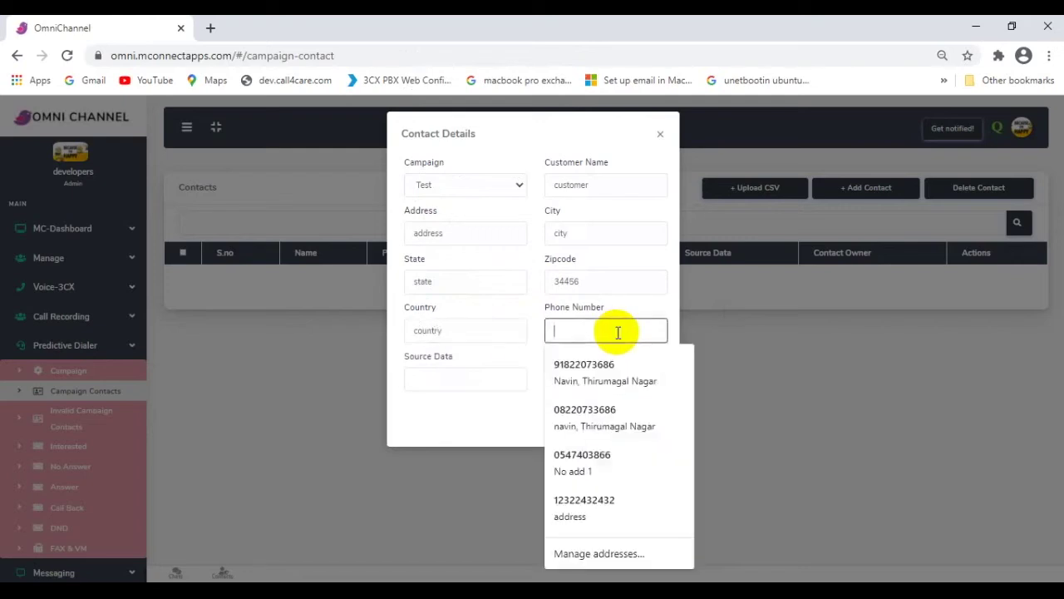
left_click(618, 366)
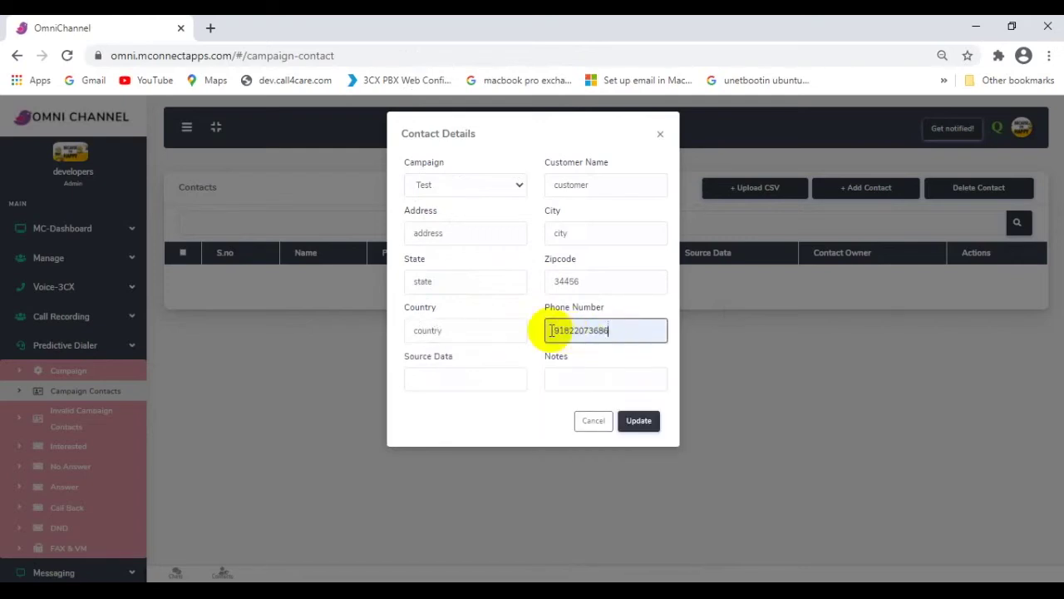
left_click(555, 330)
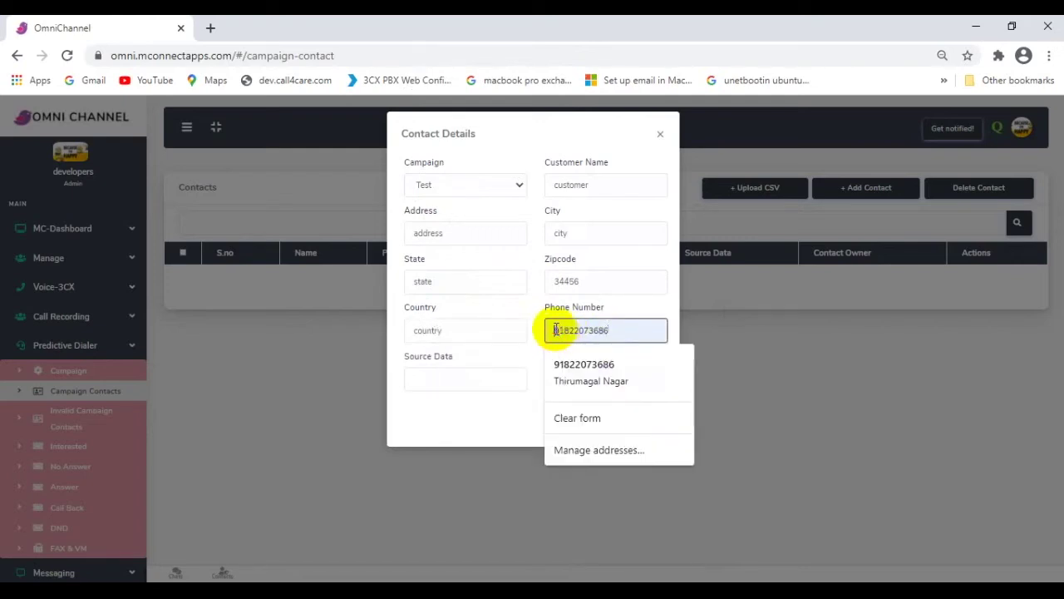
type("00")
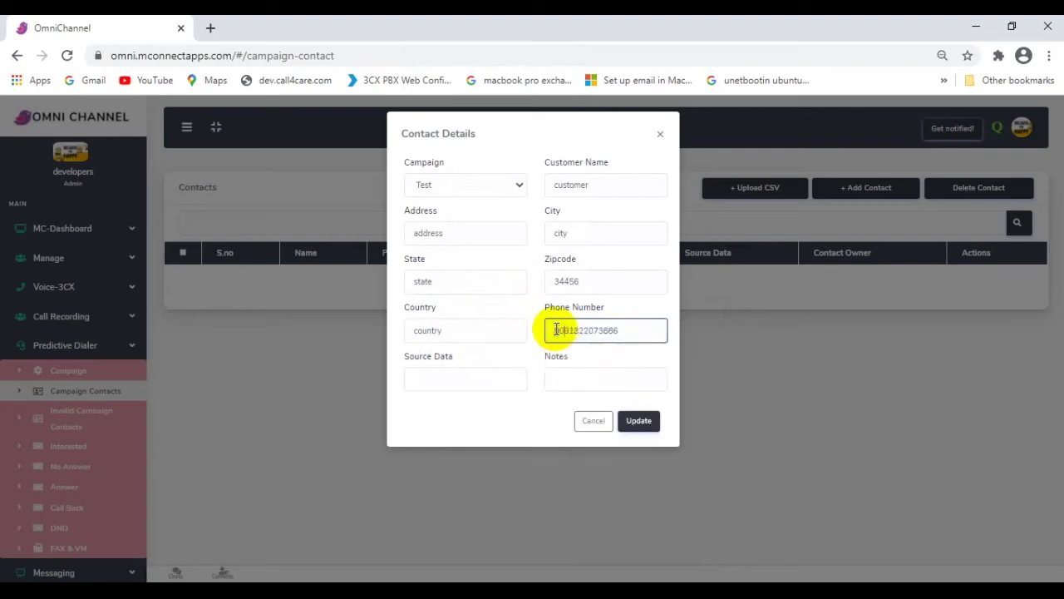
- Enter "source" as the source data and "notes" as the notes, and save the new contact
left_click(492, 379)
type("source")
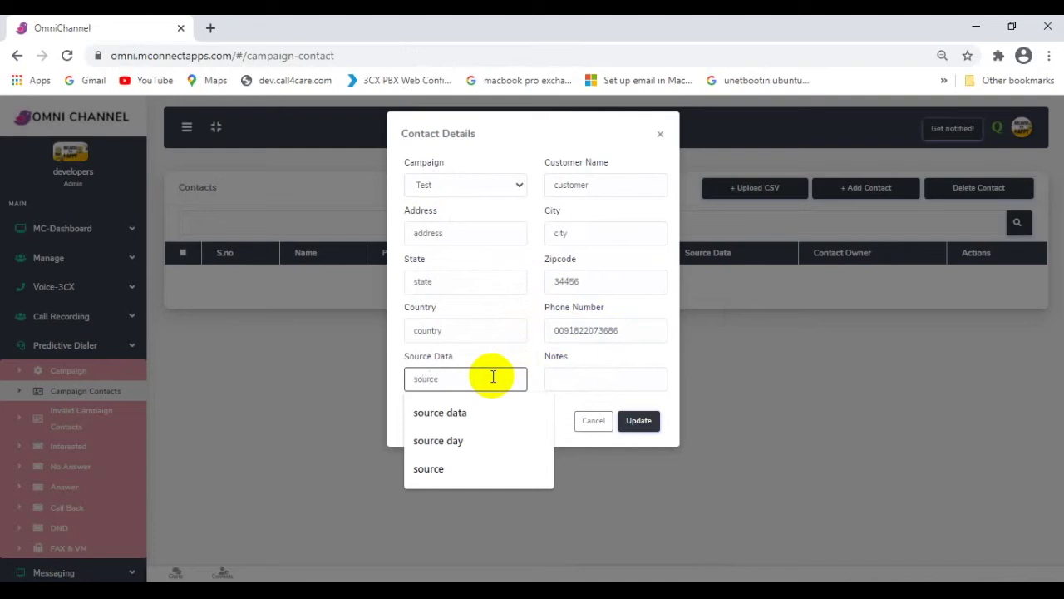
left_click(604, 378)
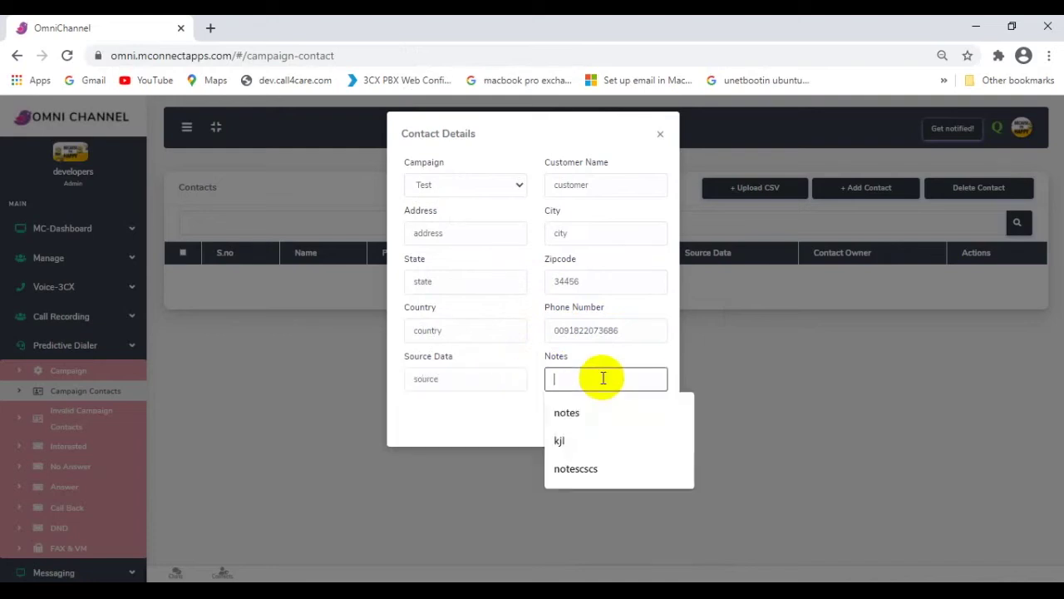
type("notes")
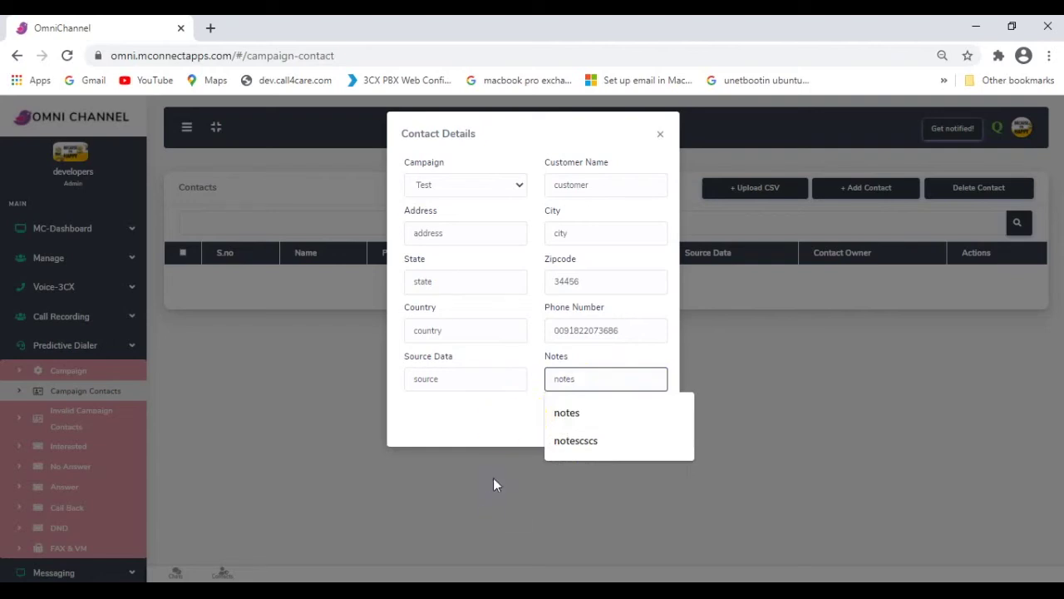
left_click(512, 406)
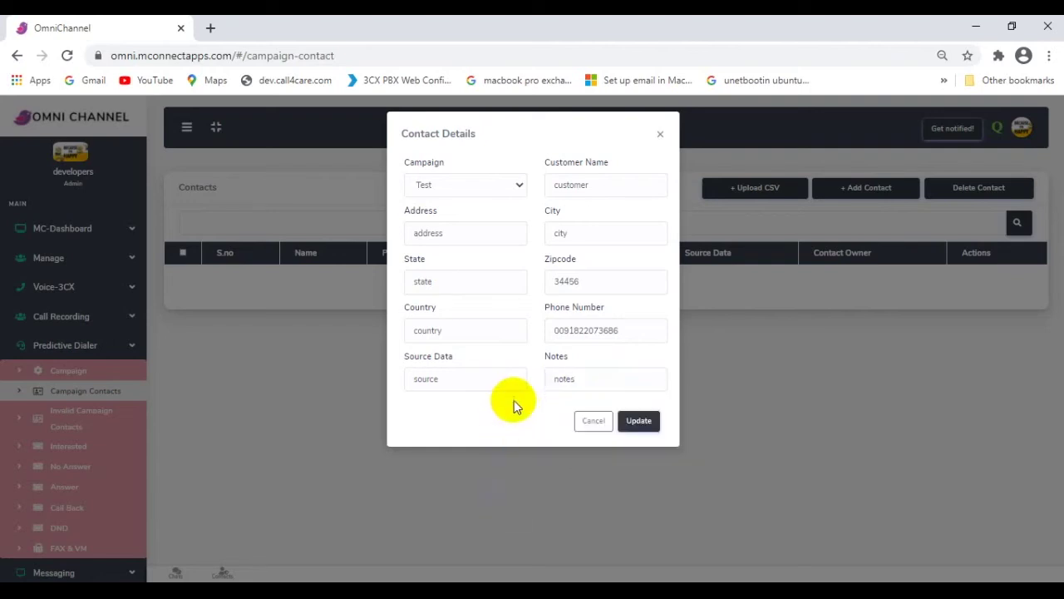
left_click(636, 421)
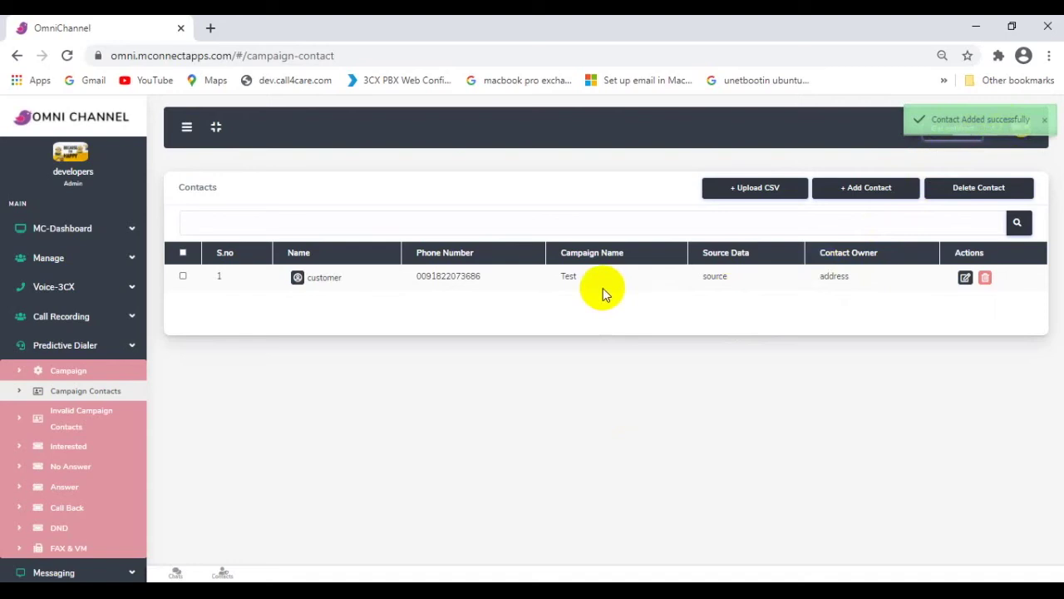
- Return to the campaign list and enable the Test campaign with queue number 900
left_click(76, 371)
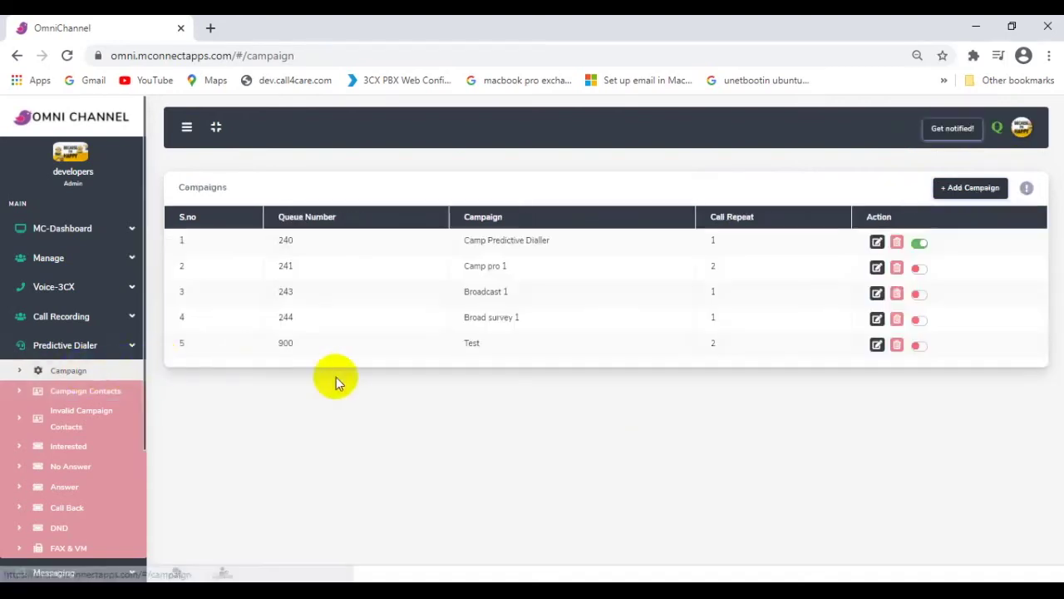
left_click(921, 347)
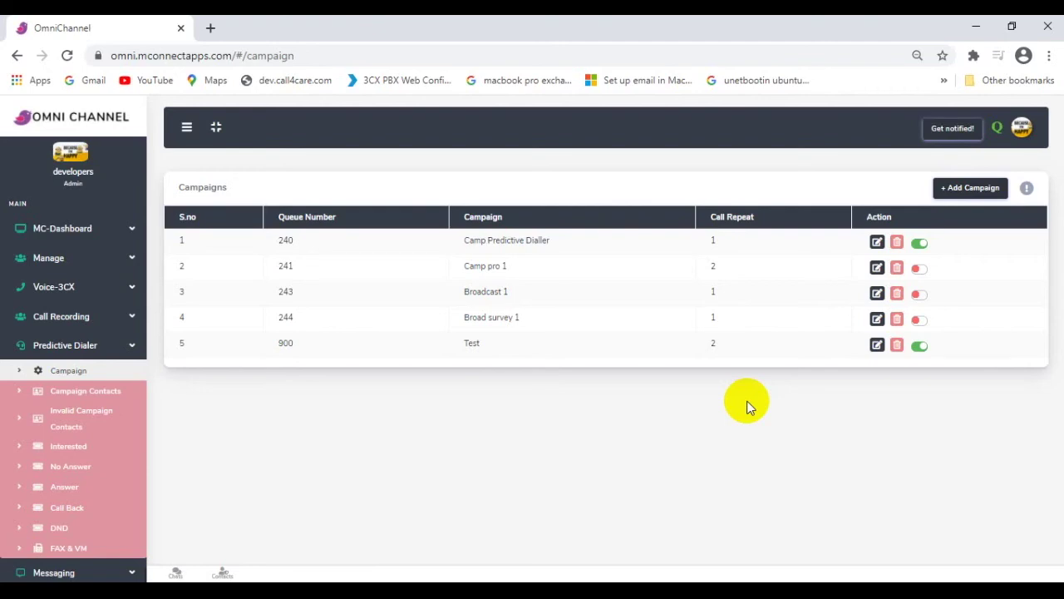
- Switch to the 3CX Webclient and answer the incoming Predictive Dialler queue call with audio
key("alt+Tab")
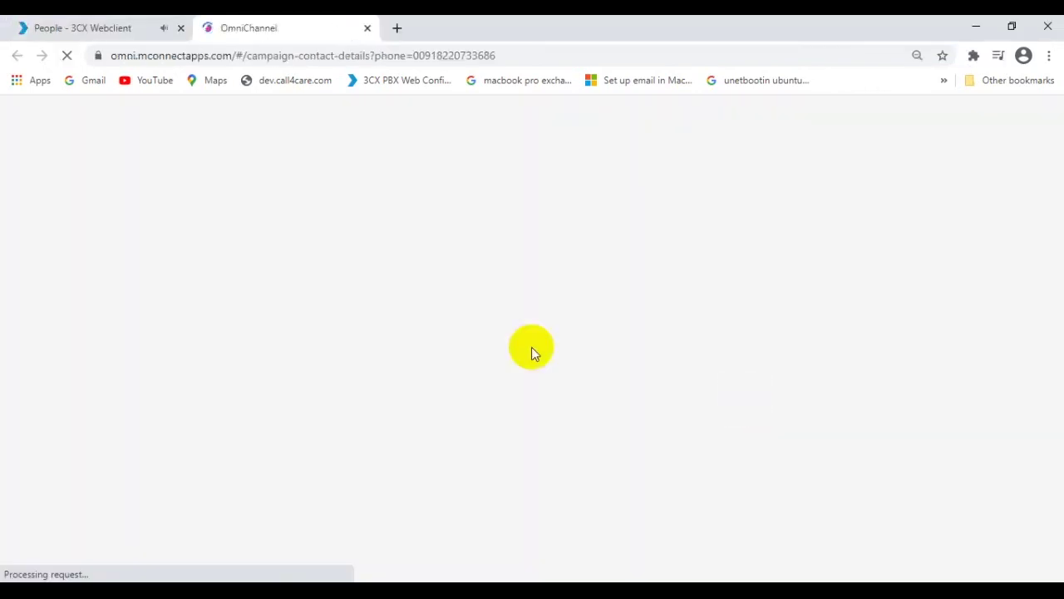
left_click(143, 27)
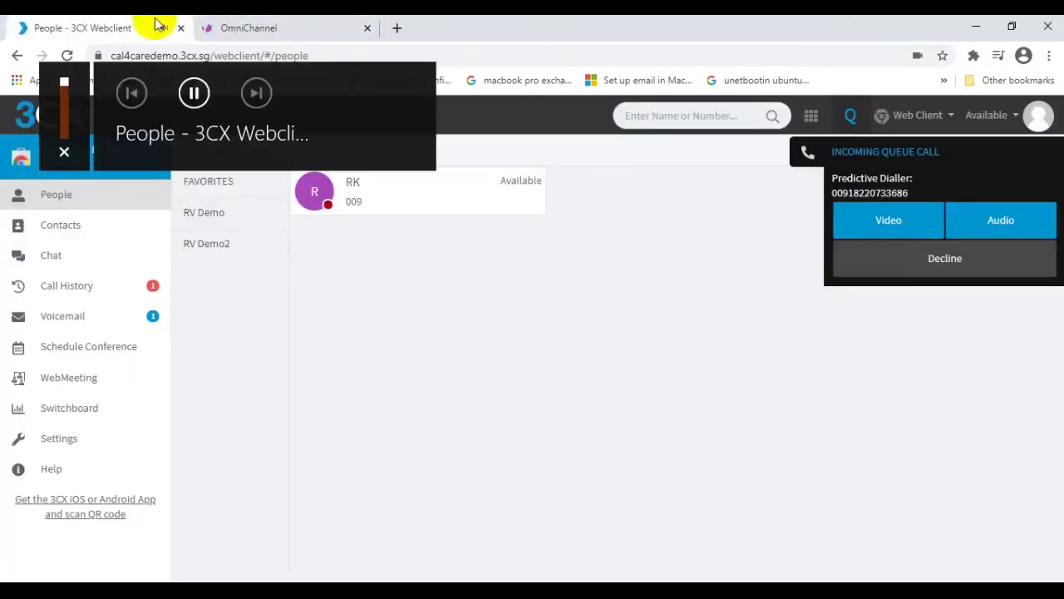
left_click(974, 221)
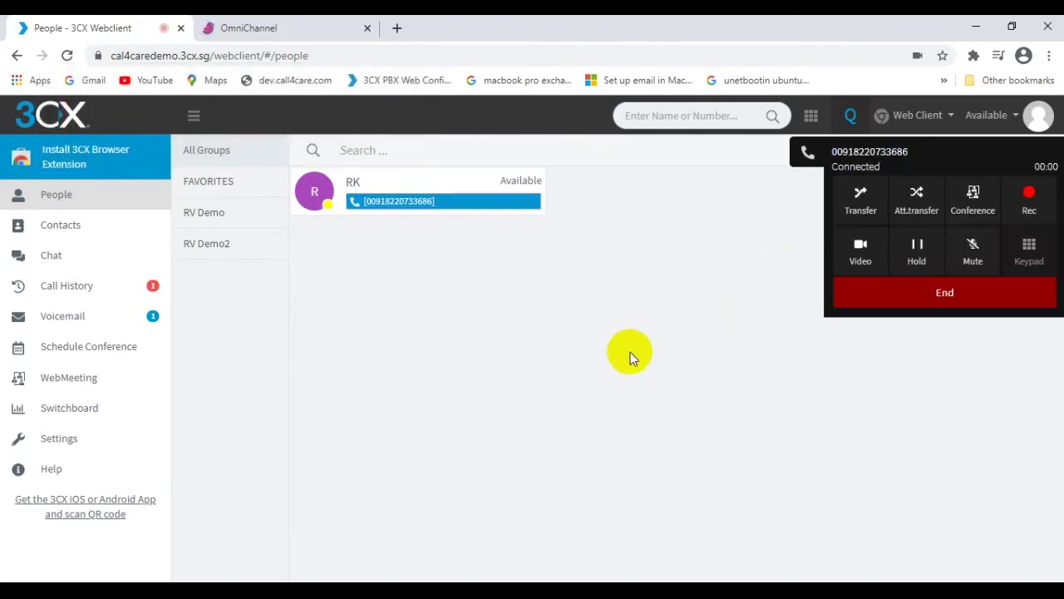
- In OmniChannel, open the fifth contact entry for the caller, set its wrap-up to Interested and save the update
left_click(306, 22)
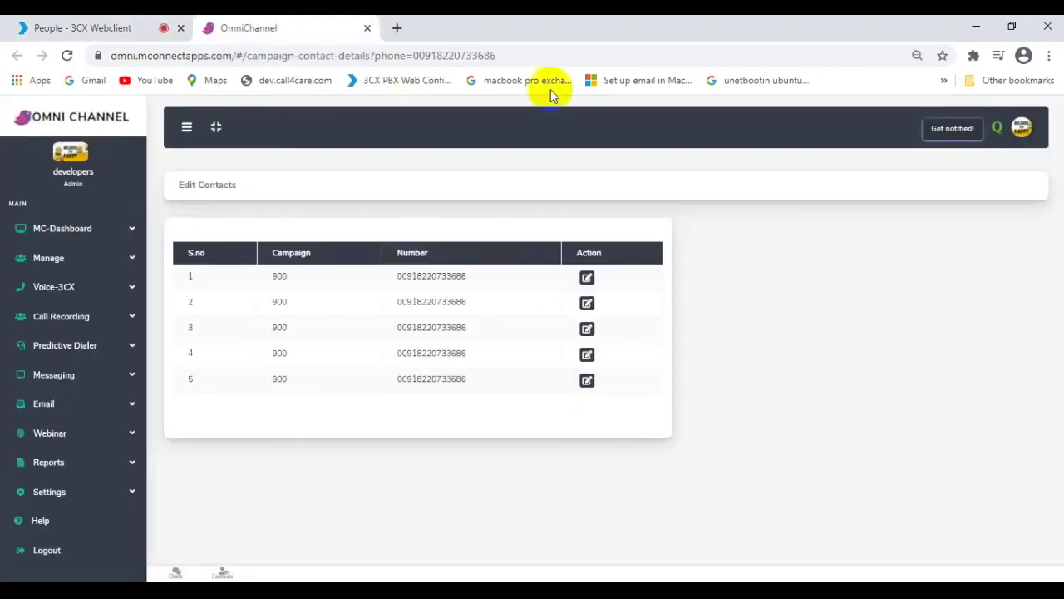
left_click(587, 381)
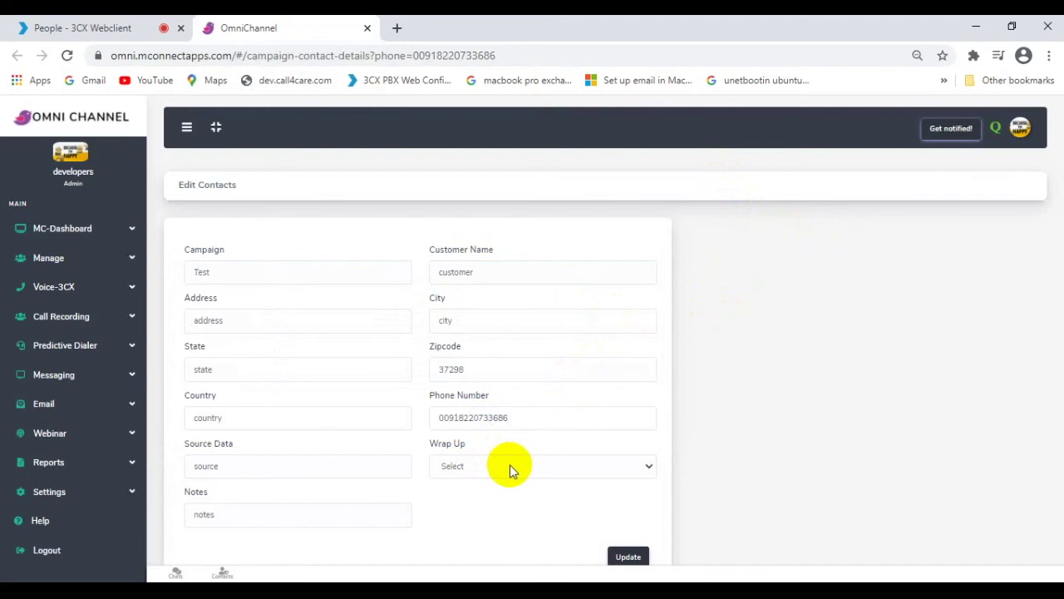
left_click(511, 467)
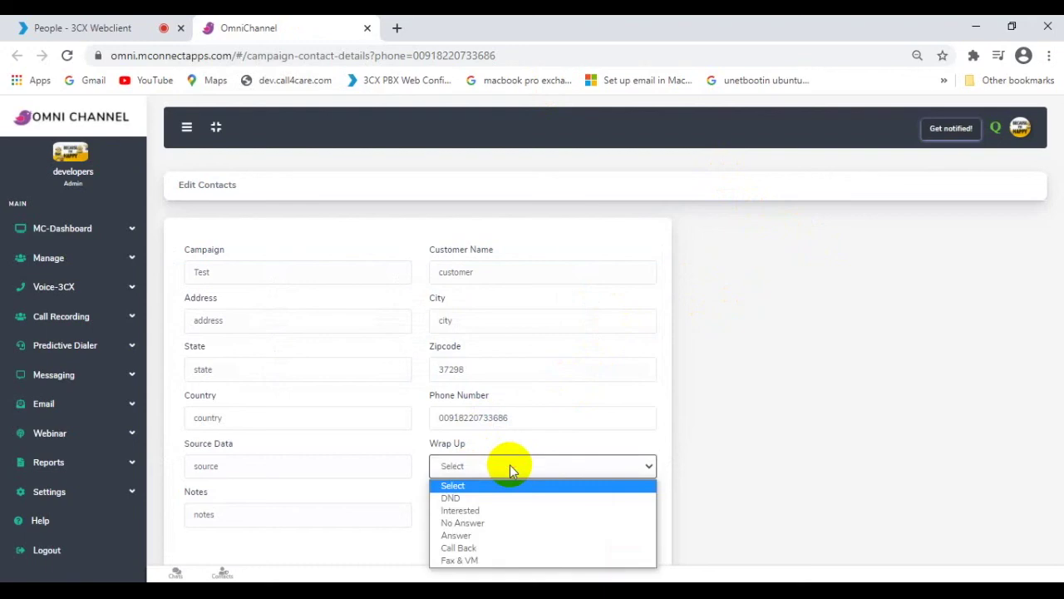
left_click(494, 511)
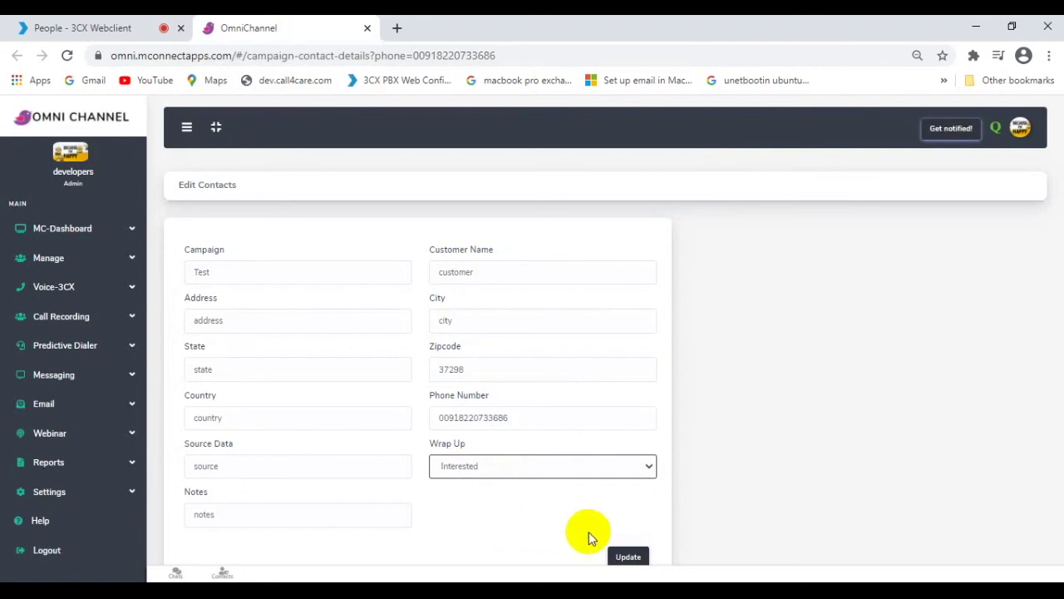
left_click(627, 557)
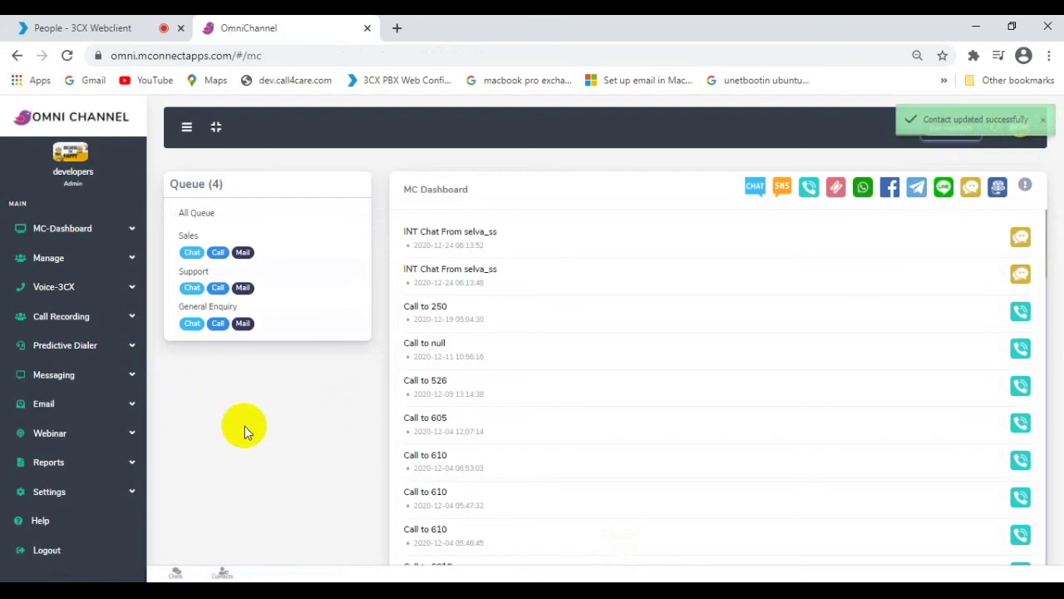
- Open the Predictive Dialer's Interested list to check the contacts with that wrap-up
left_click(105, 349)
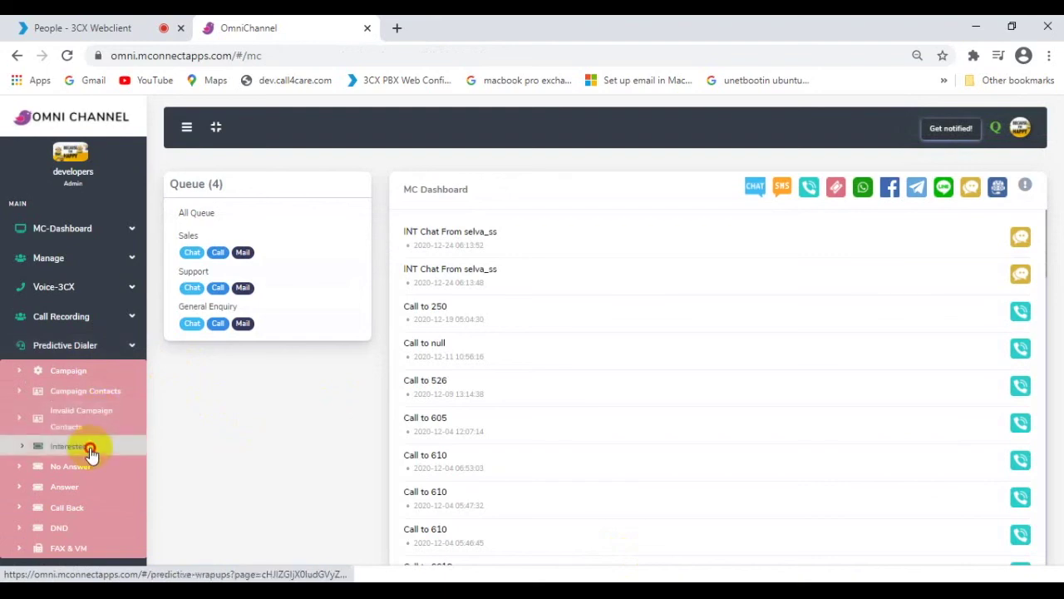
left_click(92, 451)
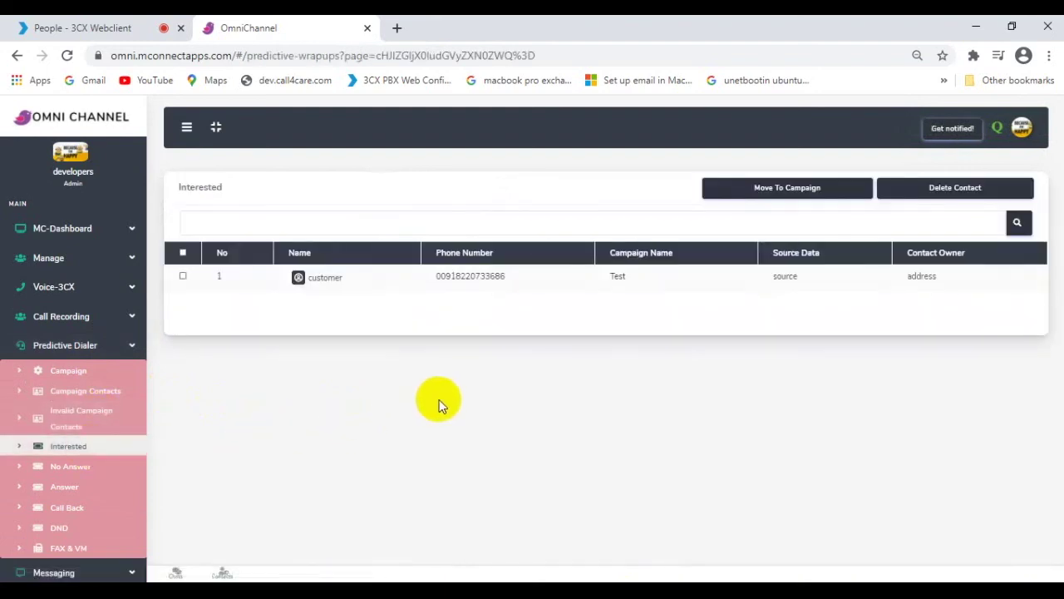